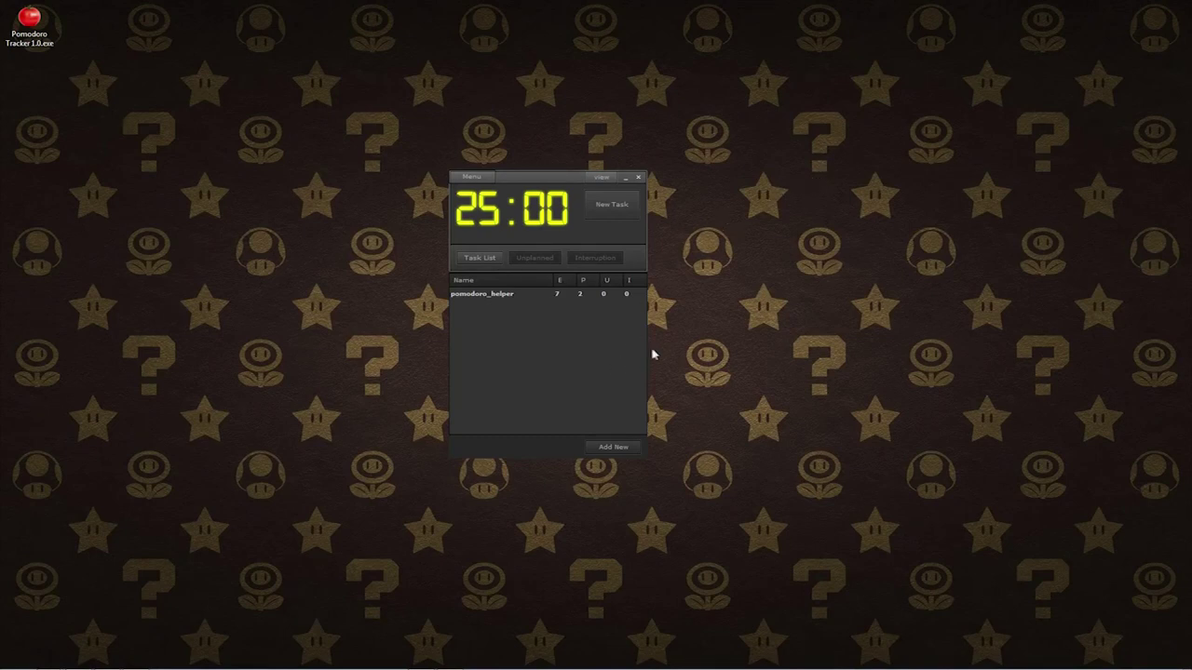
Step: Launch Pomodoro Tracker 1.0 from the desktop and look over its list of existing projects
left_click_drag(550, 183, 564, 183)
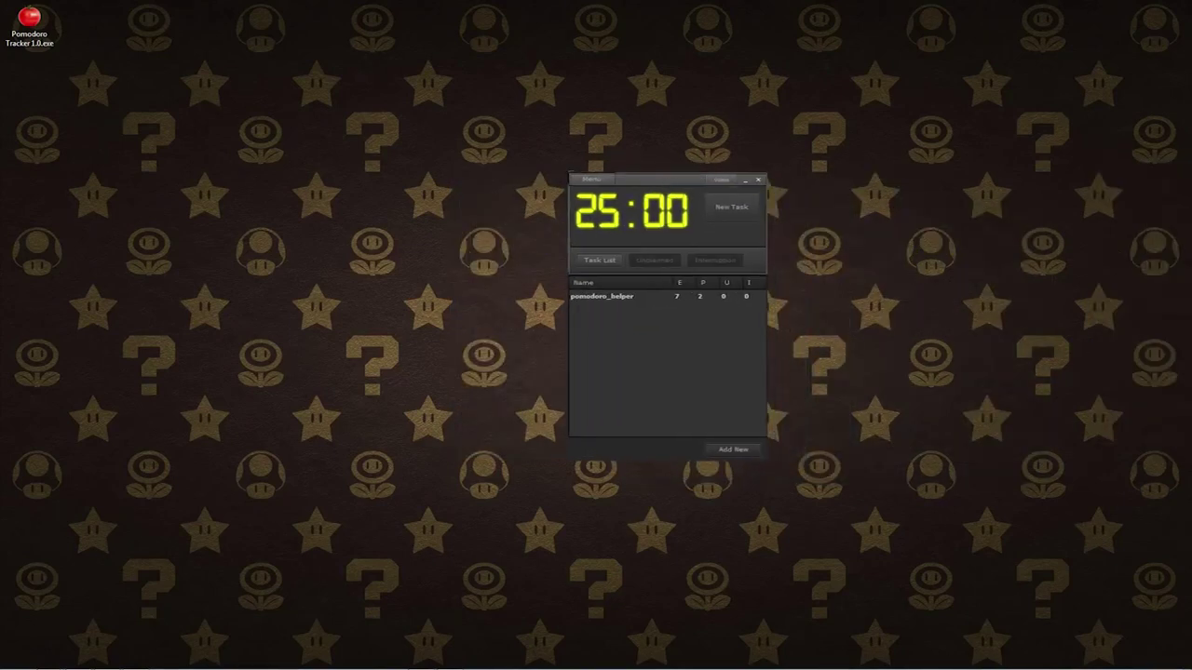
key("super")
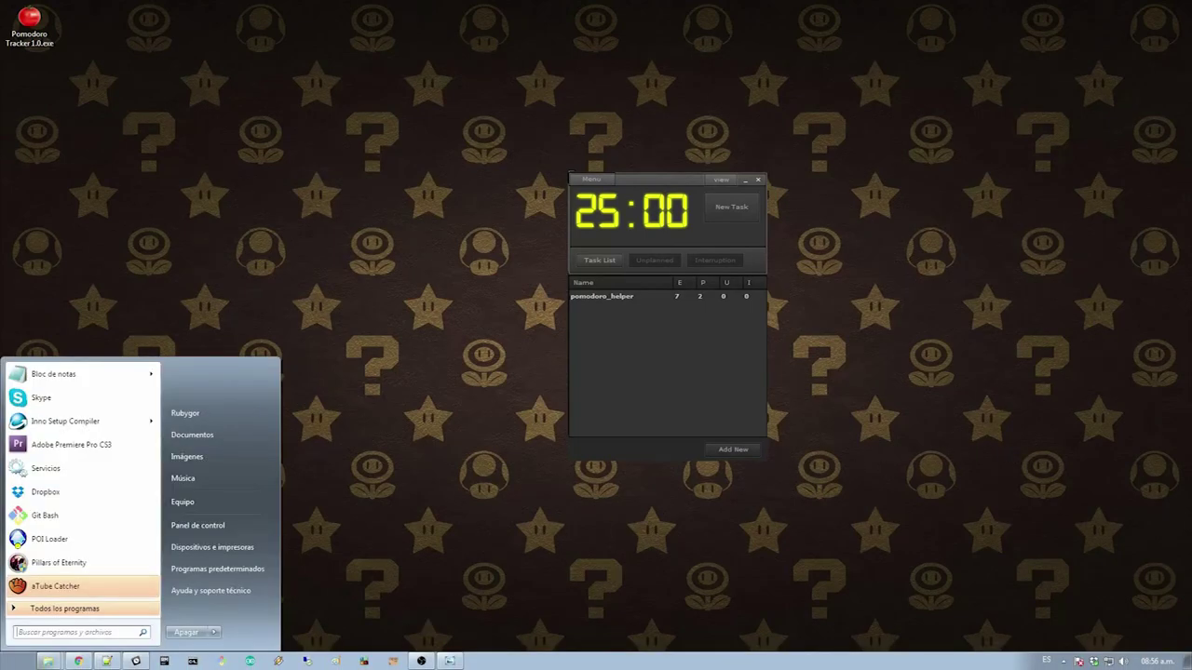
double_click(28, 23)
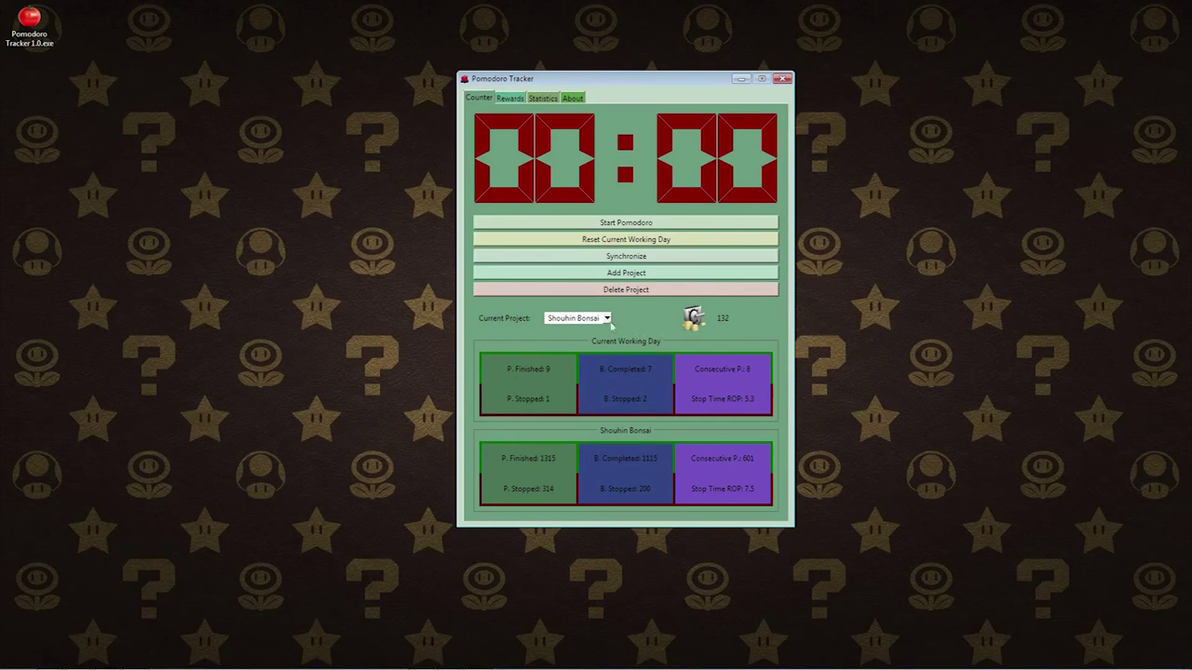
left_click(606, 318)
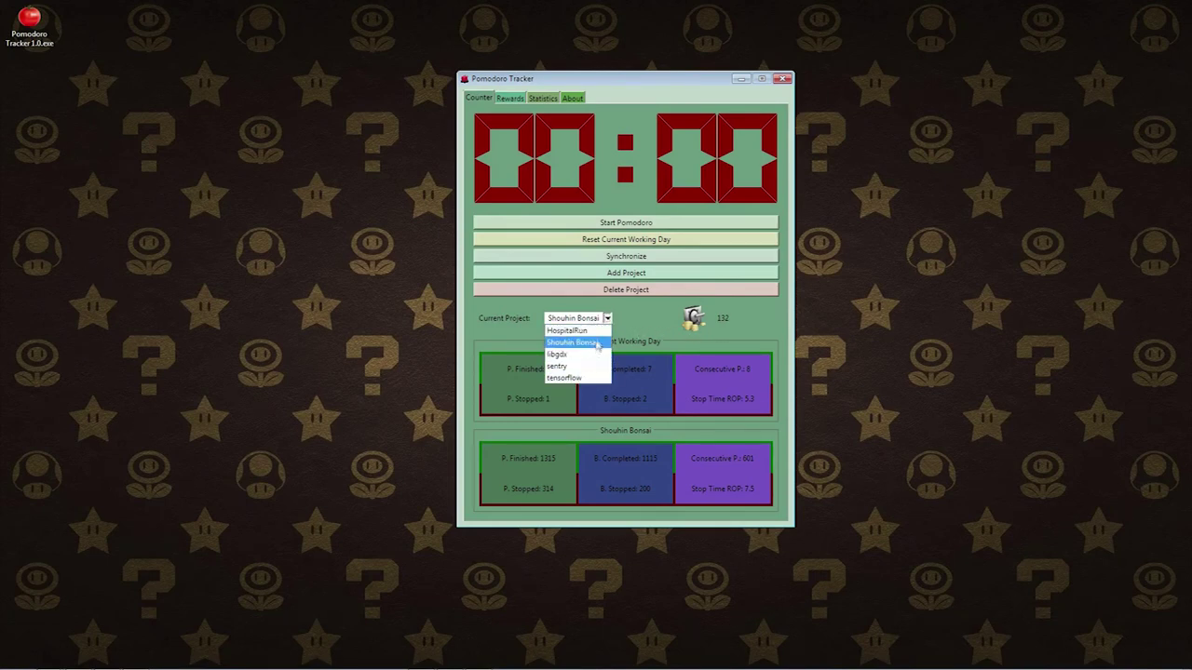
left_click(606, 318)
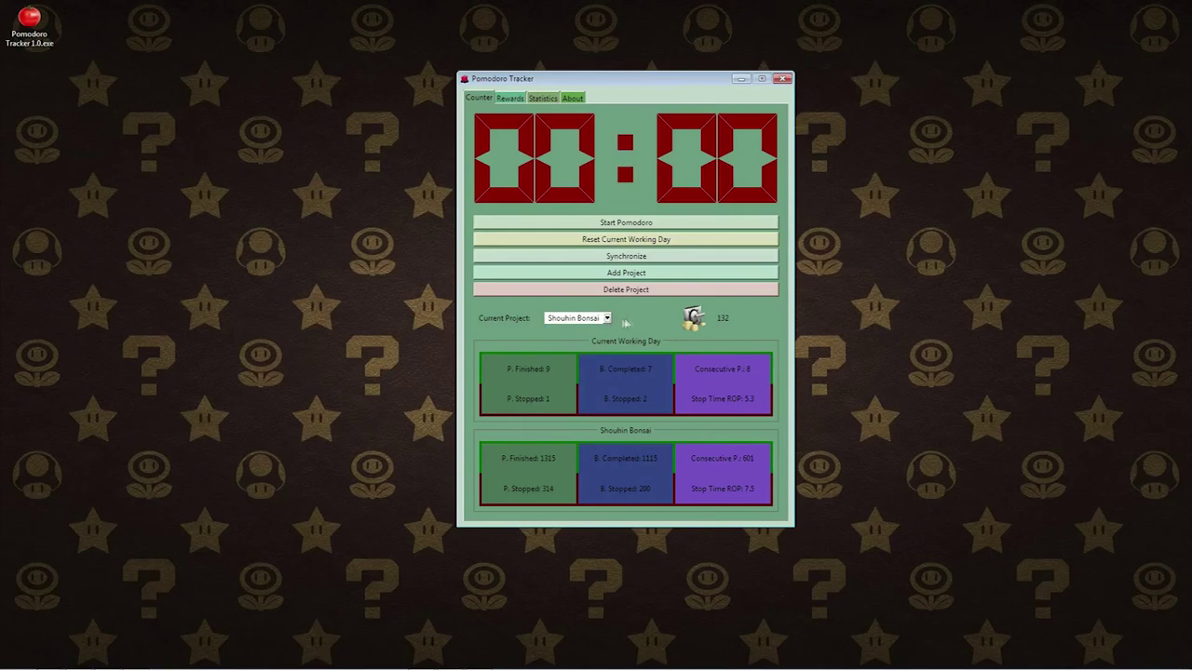
Step: Add a project named Whatever and make it the current project
left_click(642, 274)
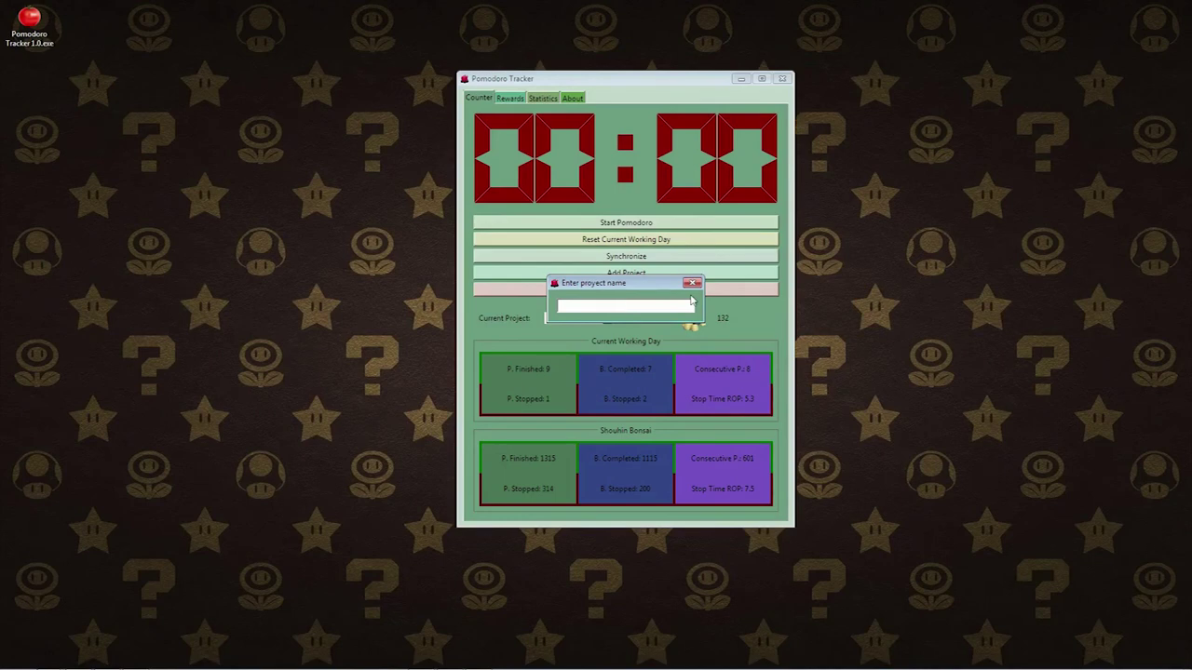
type("A")
key("BackSpace")
type("Whatever")
key("Return")
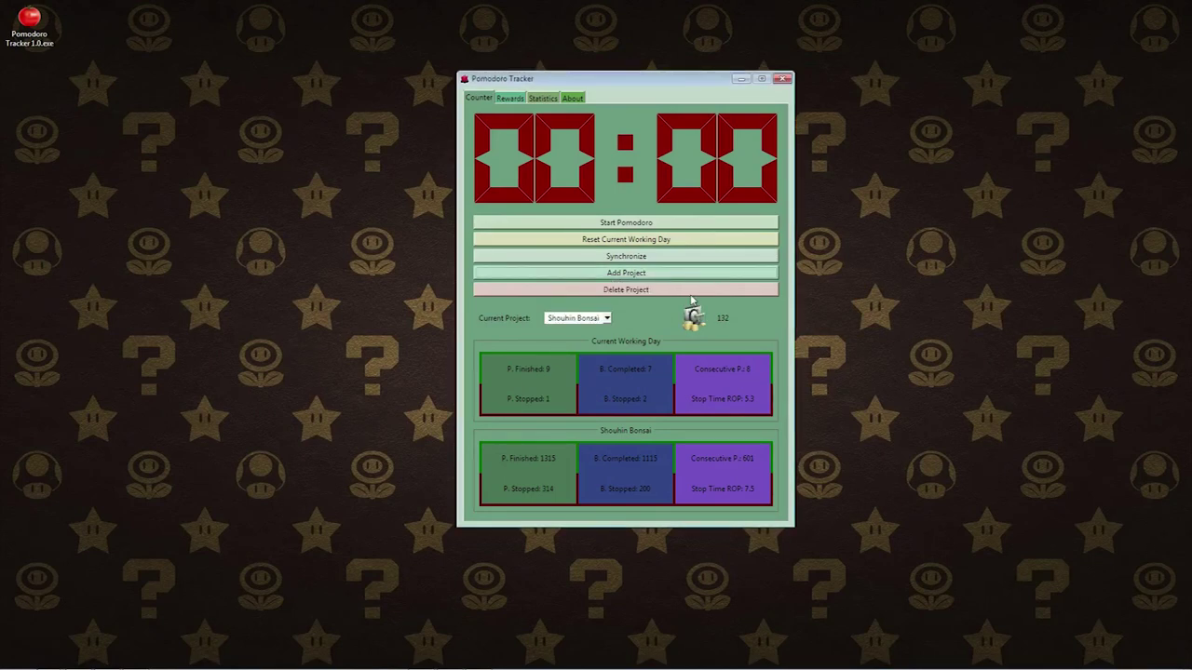
left_click(607, 319)
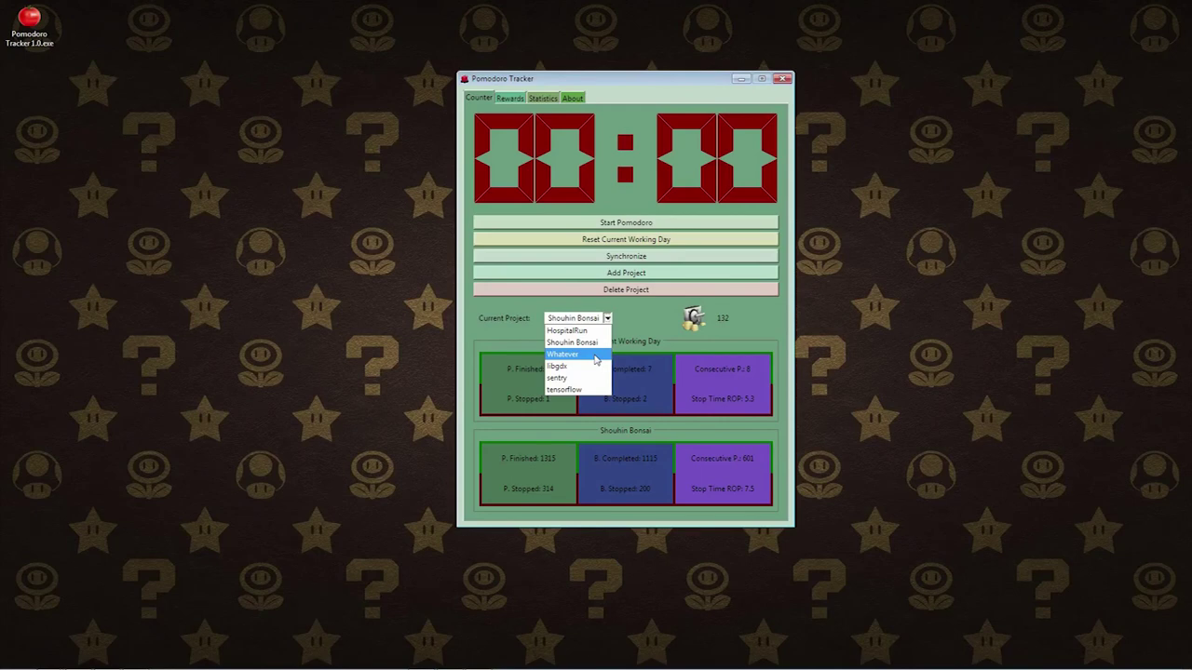
left_click(596, 357)
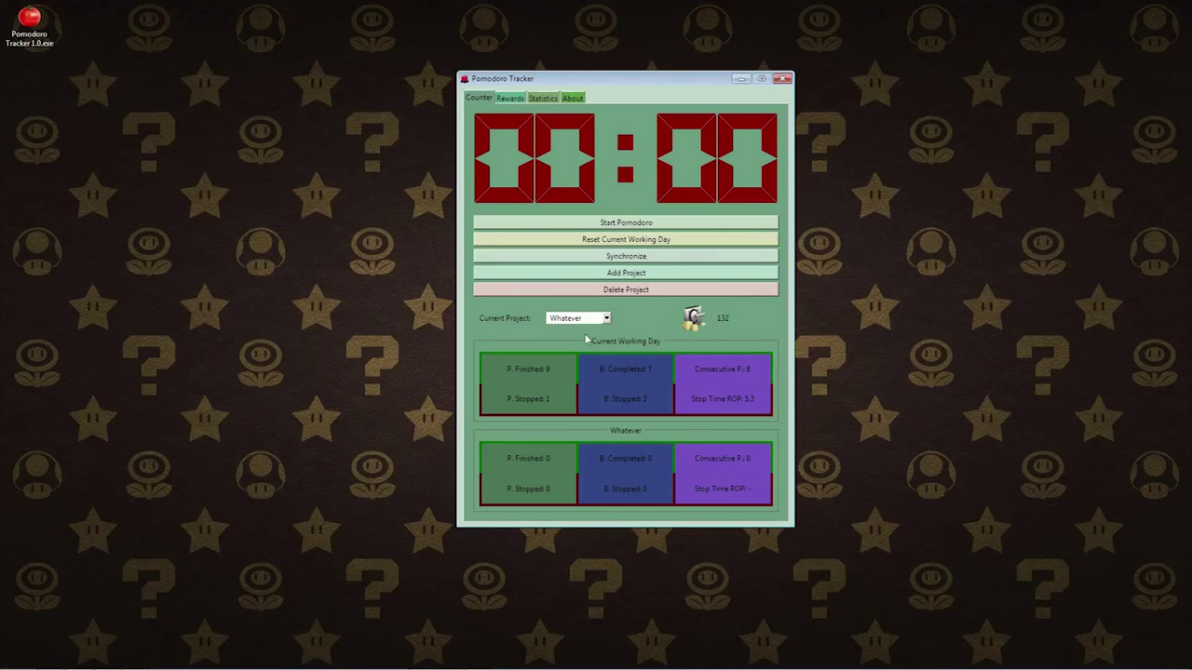
Step: Reset the current working day and start a pomodoro for the Whatever project
left_click(676, 241)
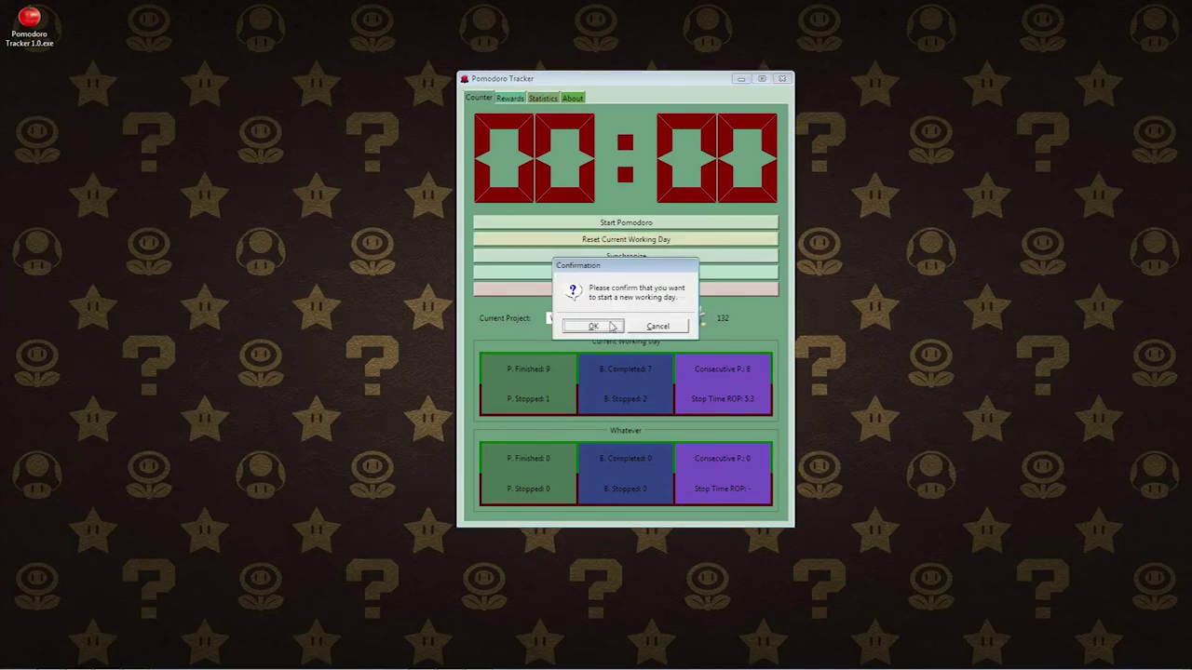
left_click(600, 330)
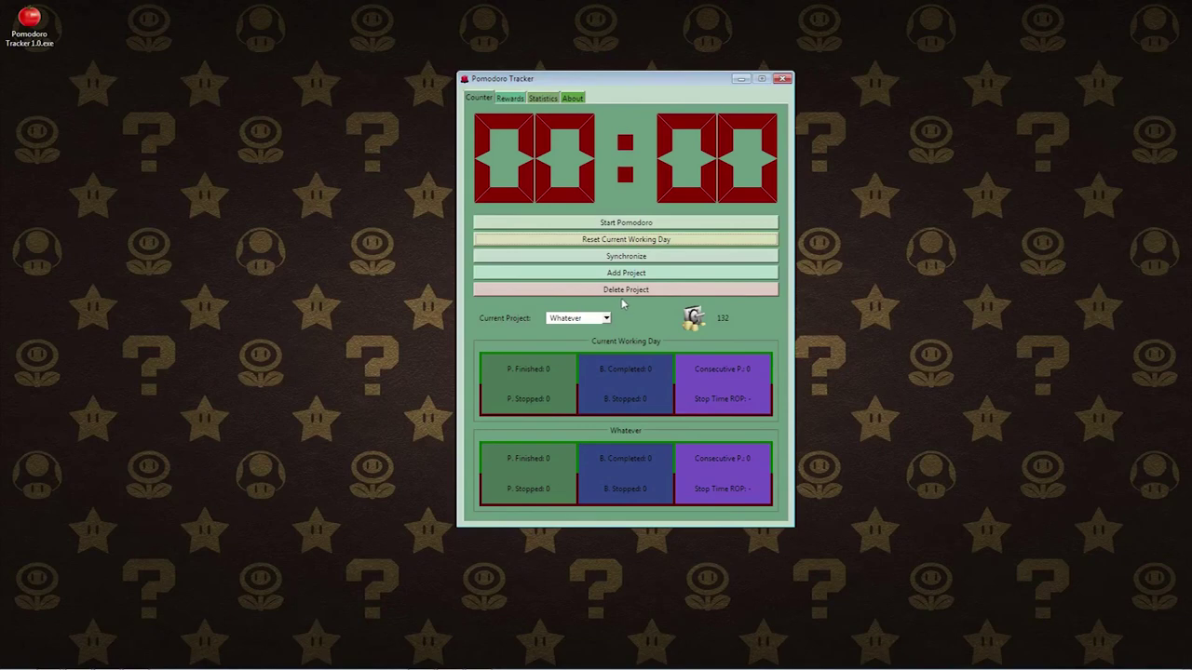
left_click(637, 229)
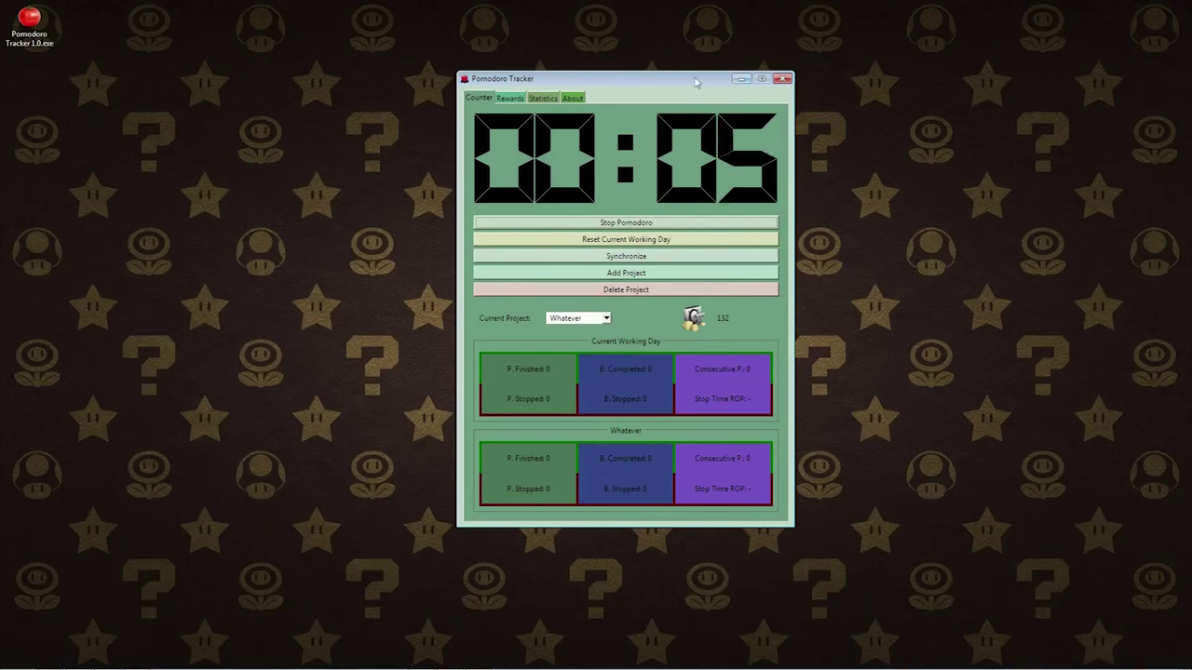
left_click_drag(639, 85, 628, 112)
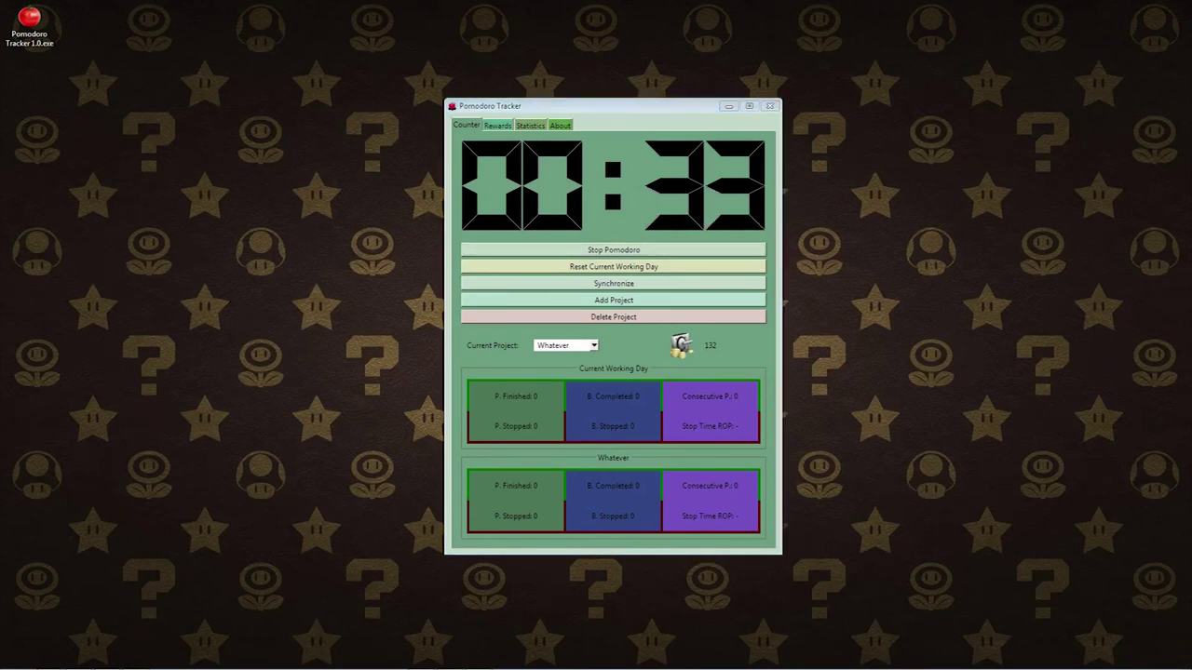
Step: Switch between the enlarged GitHub issues window and the timer, and stop the running pomodoro
mouse_move(1175, 331)
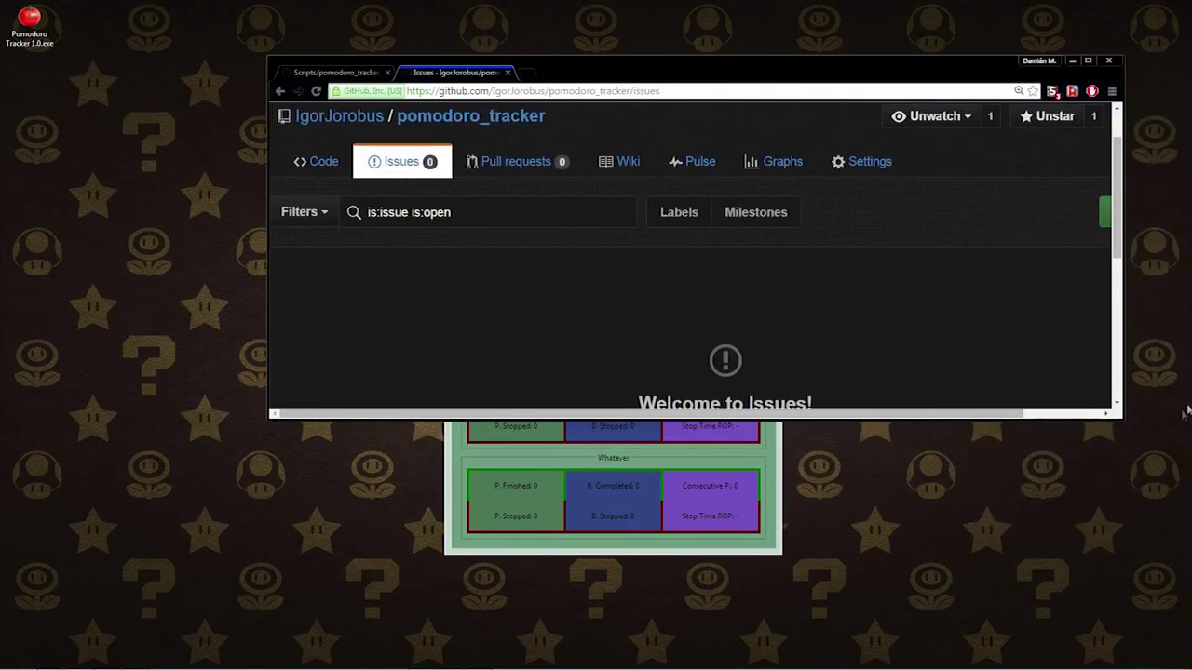
left_click_drag(1120, 418, 1134, 525)
left_click(778, 547)
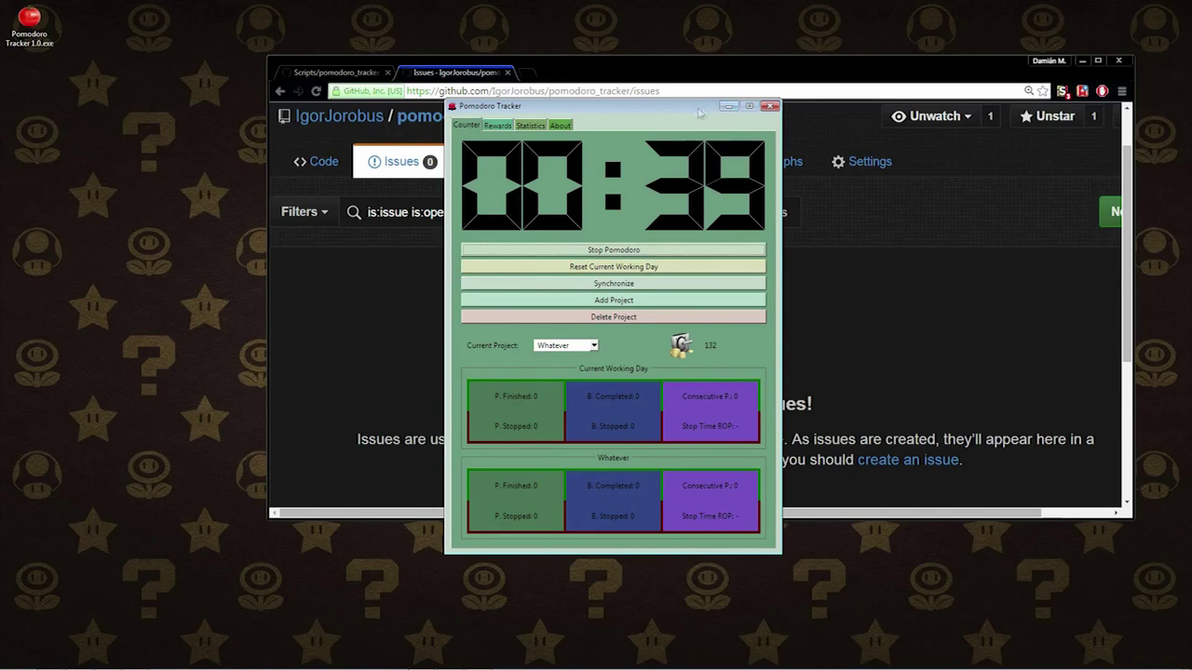
left_click(873, 74)
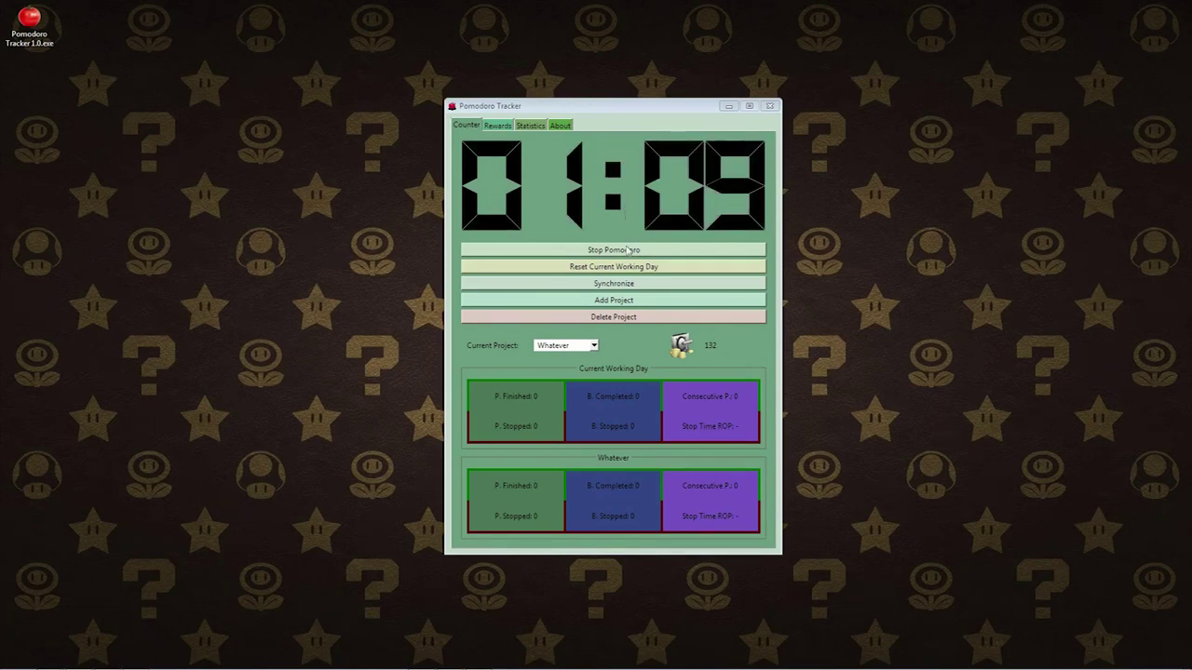
left_click(650, 253)
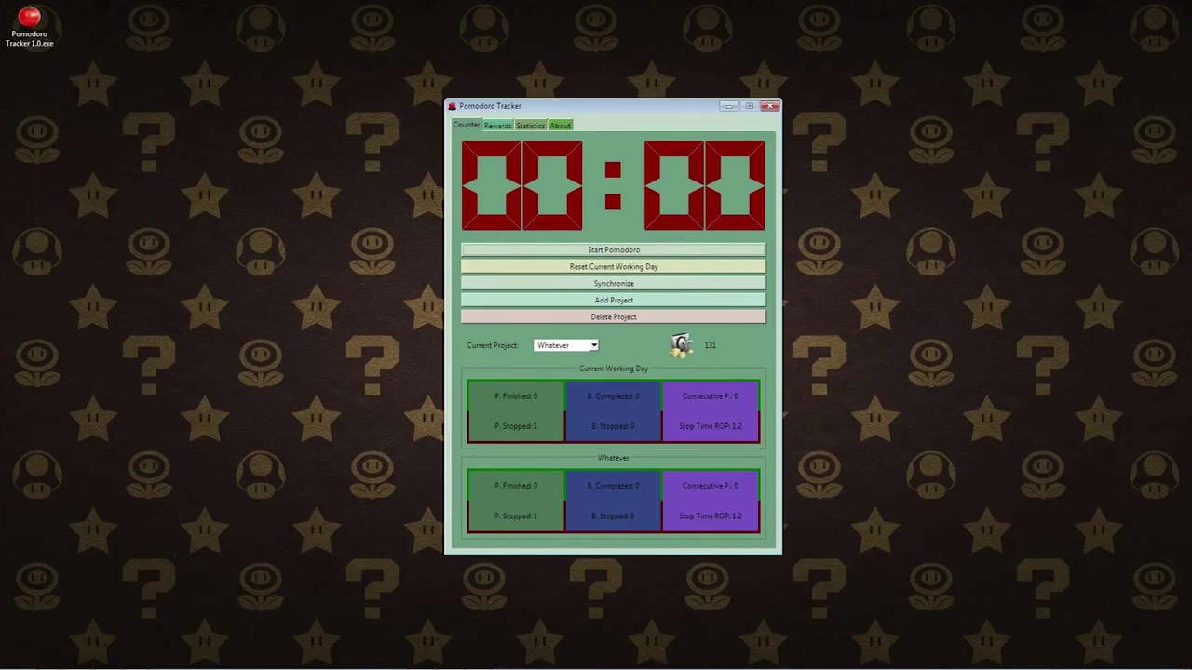
Step: Switch to the maximized browser and open pomodoro_tracker_1.cpp in the NivelC Scripts repository on GitHub
key("alt+Tab")
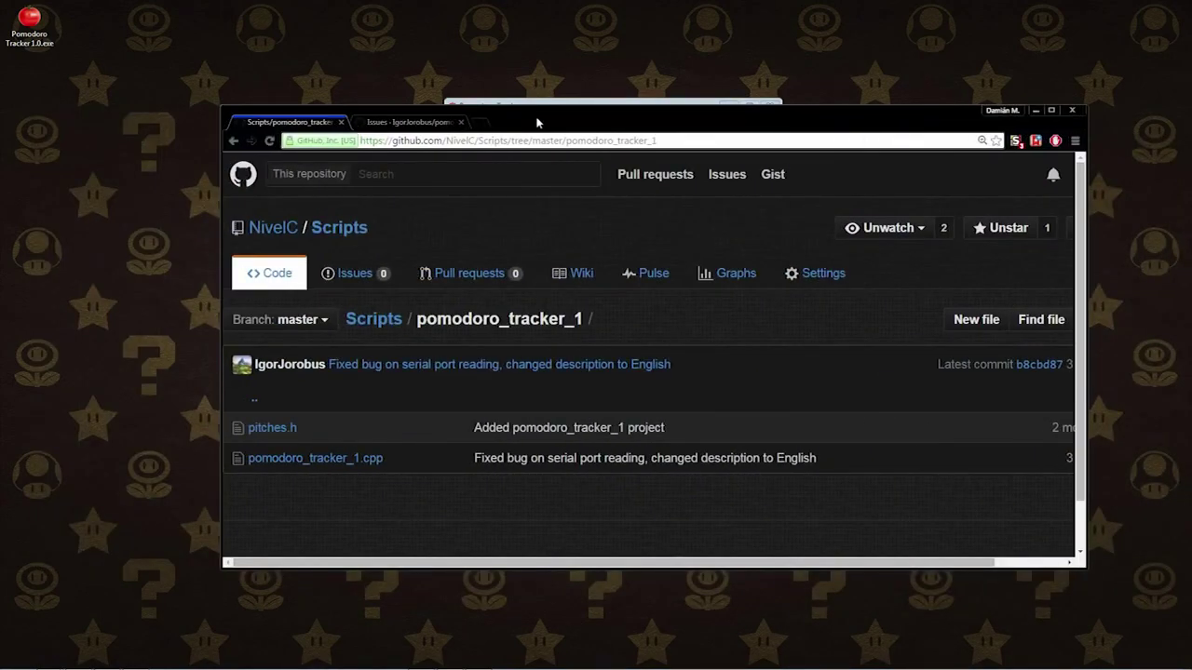
double_click(536, 122)
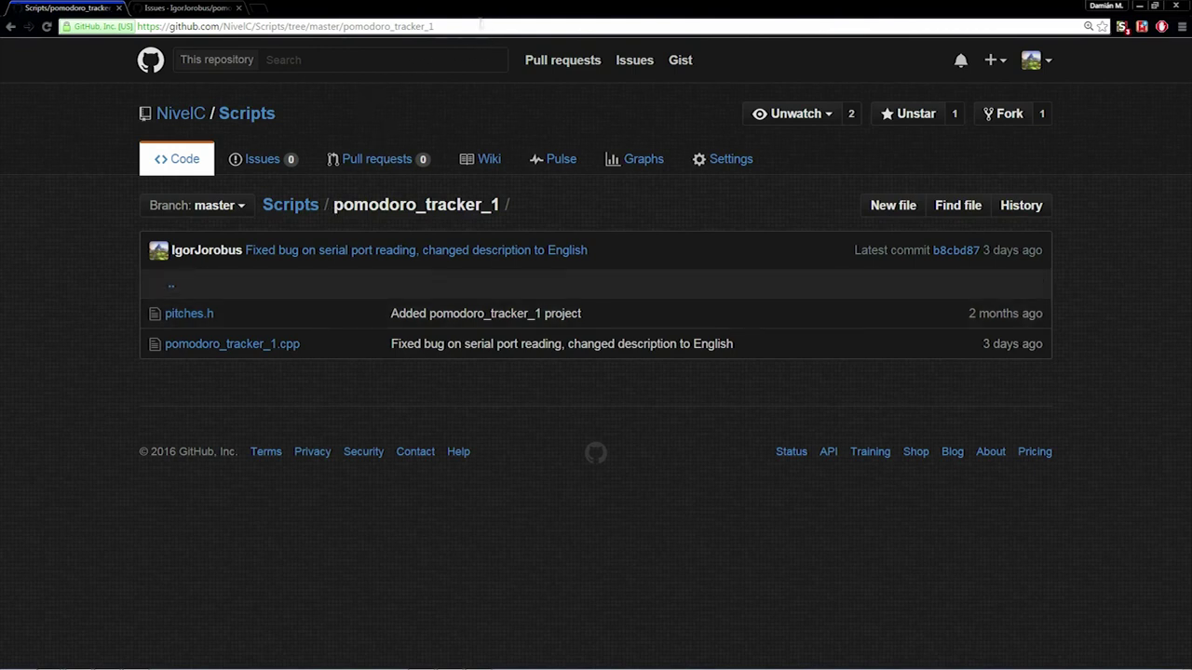
key("ctrl+l")
left_click(67, 302)
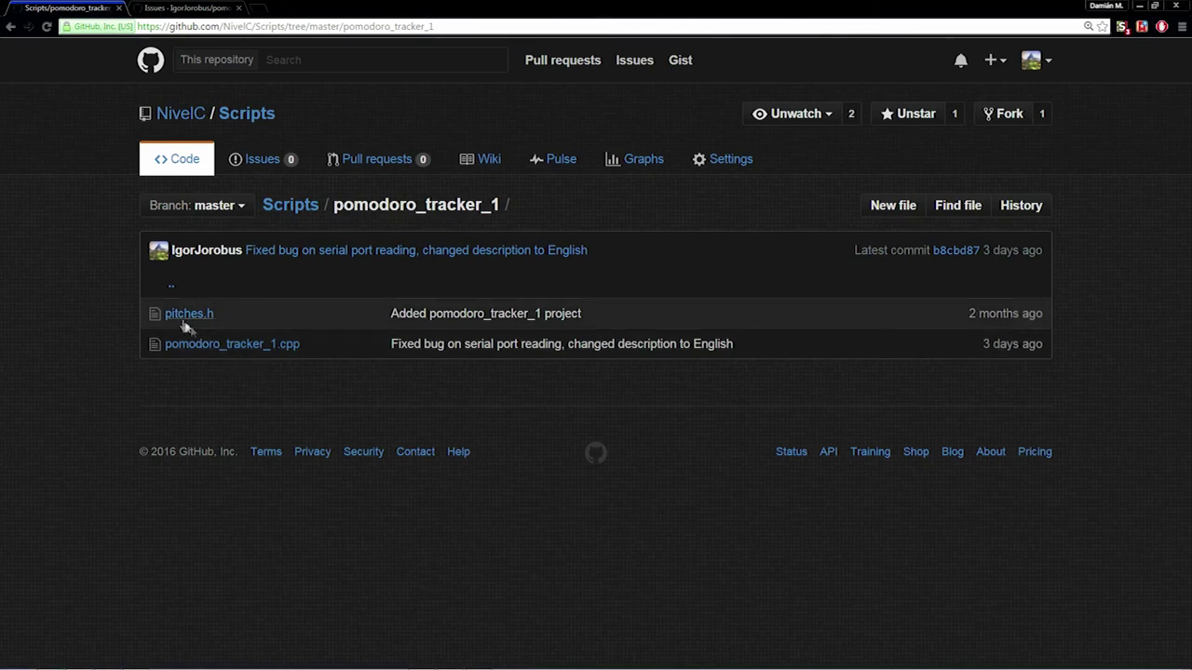
left_click(228, 344)
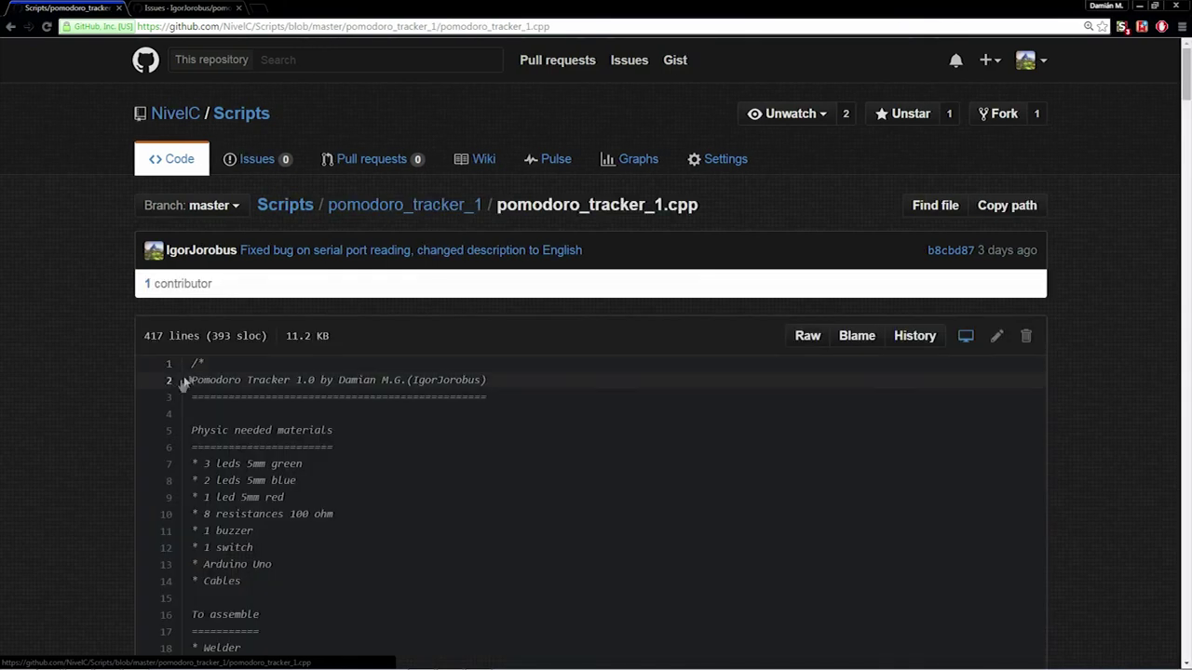
Step: Read through the Arduino source, including the header notes, function prototypes, setup and loop functions
scroll(103, 435, "down", 7)
scroll(104, 436, "down", 5)
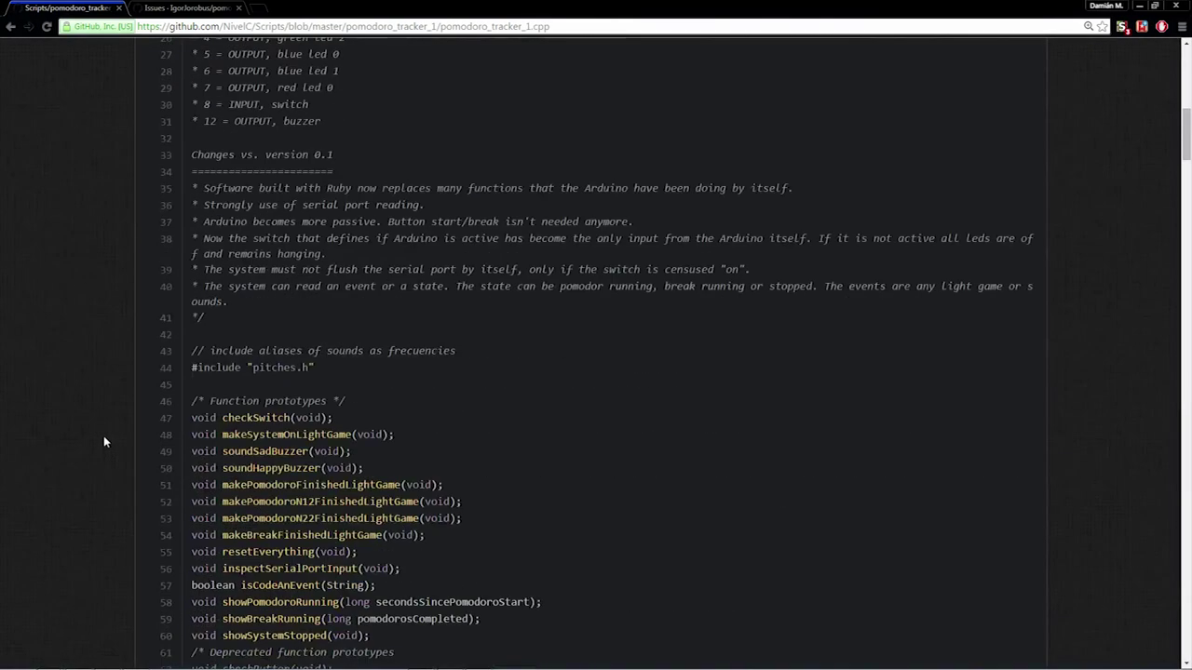
scroll(104, 434, "down", 4)
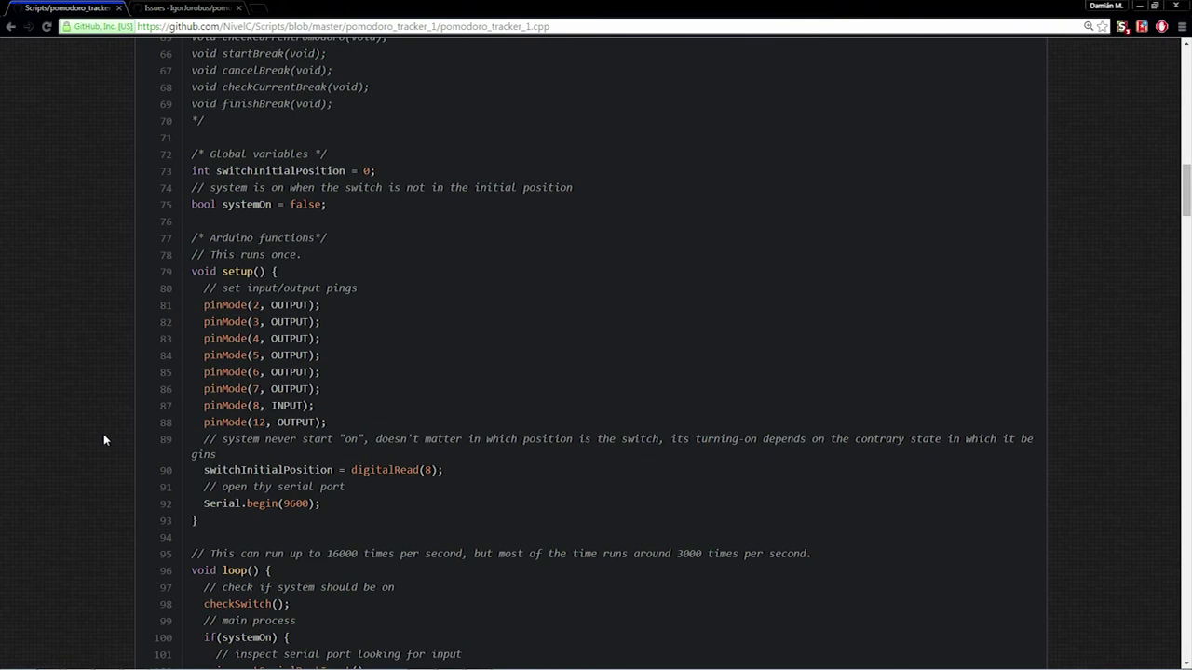
scroll(103, 434, "down", 2)
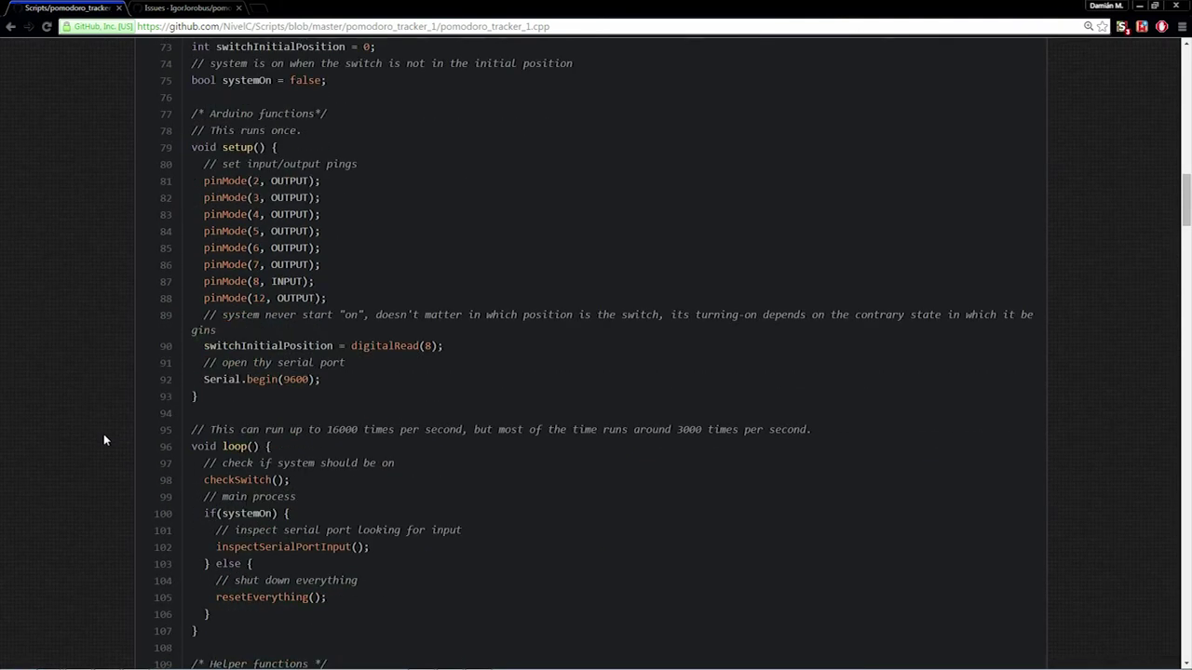
scroll(104, 434, "down", 1)
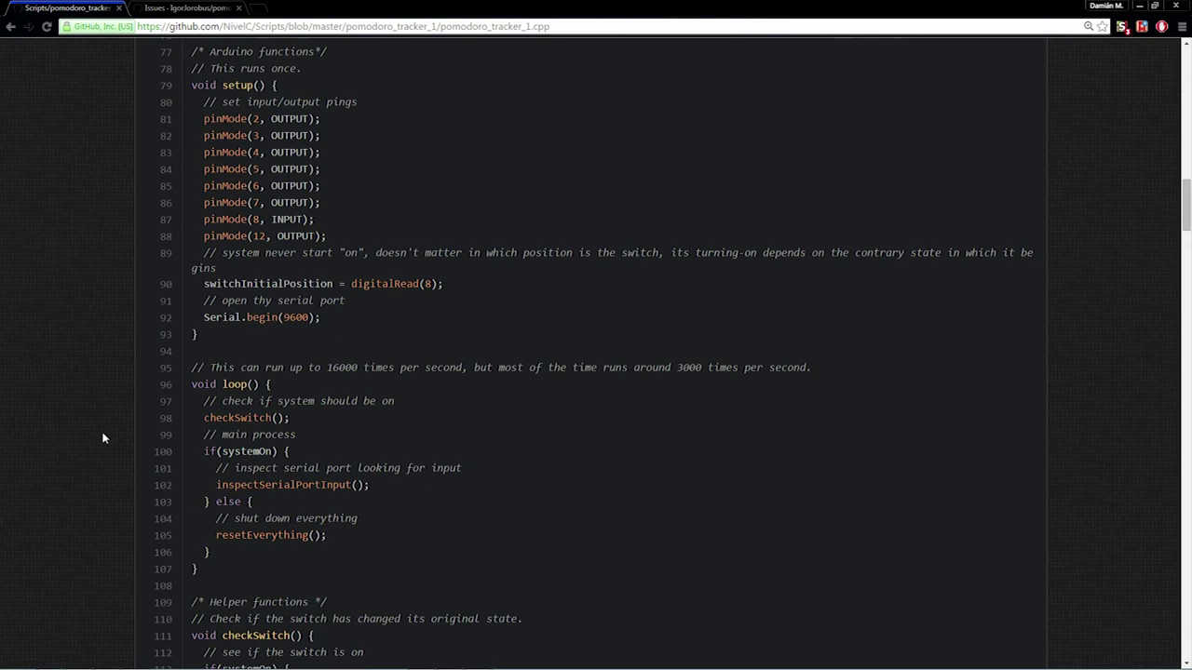
scroll(104, 438, "up", 3)
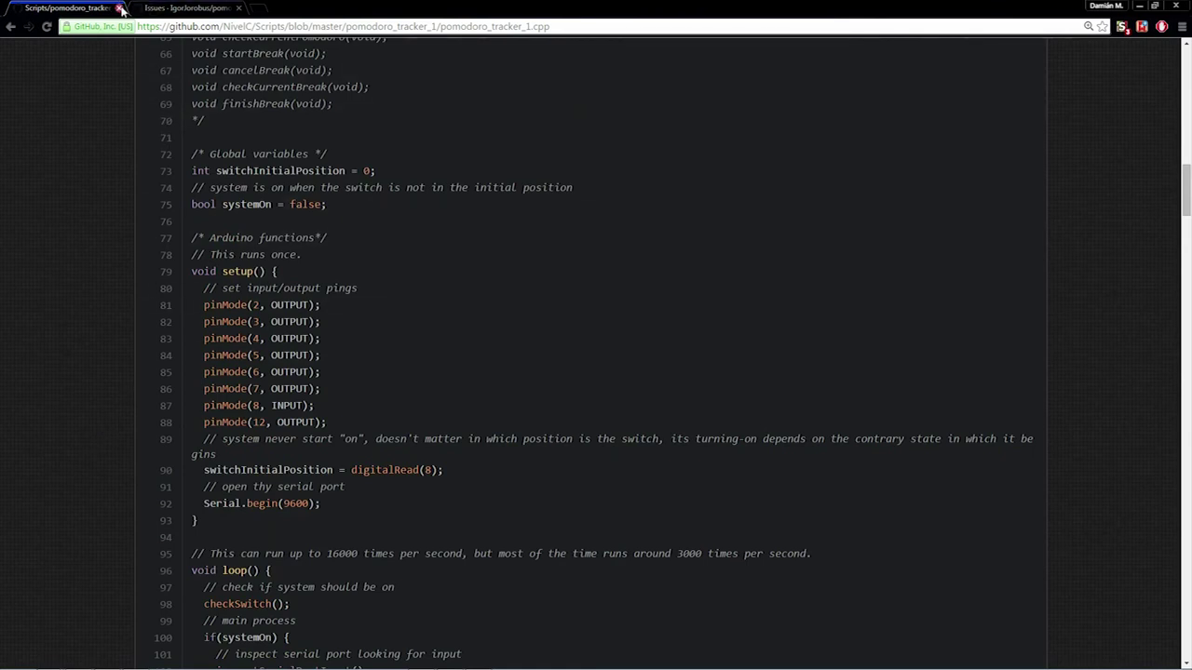
Step: Return to Pomodoro Tracker and set the serial port name for synchronization to COM3
left_click(1141, 6)
left_click_drag(690, 111, 606, 111)
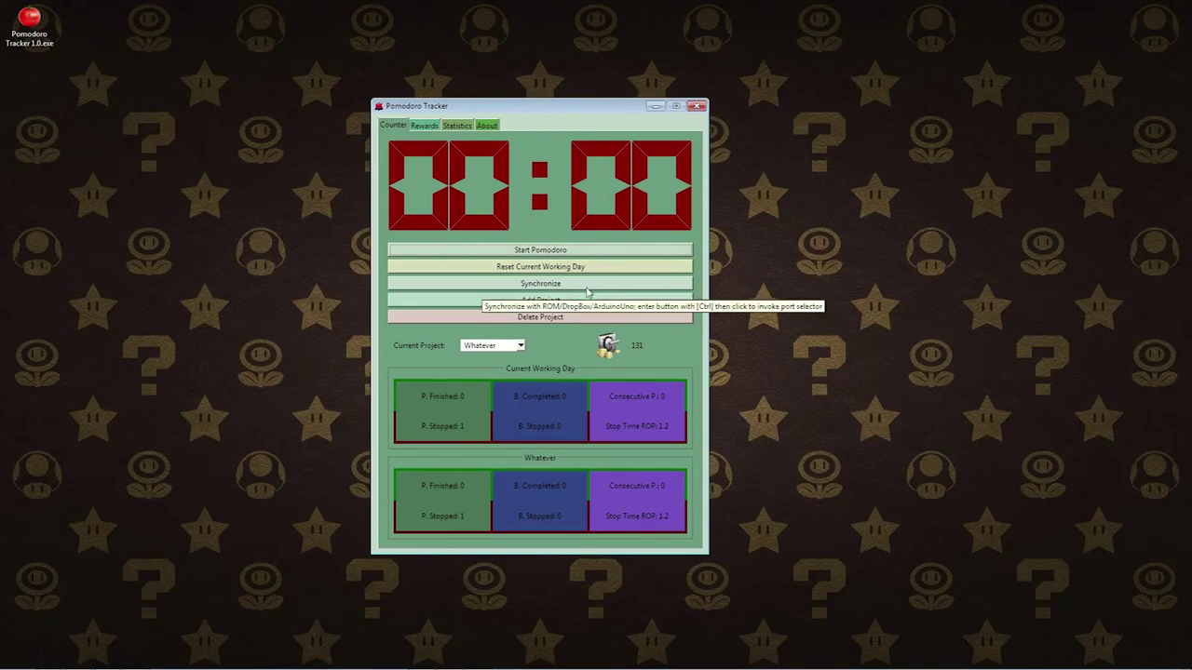
key("ctrl")
key("ctrl")
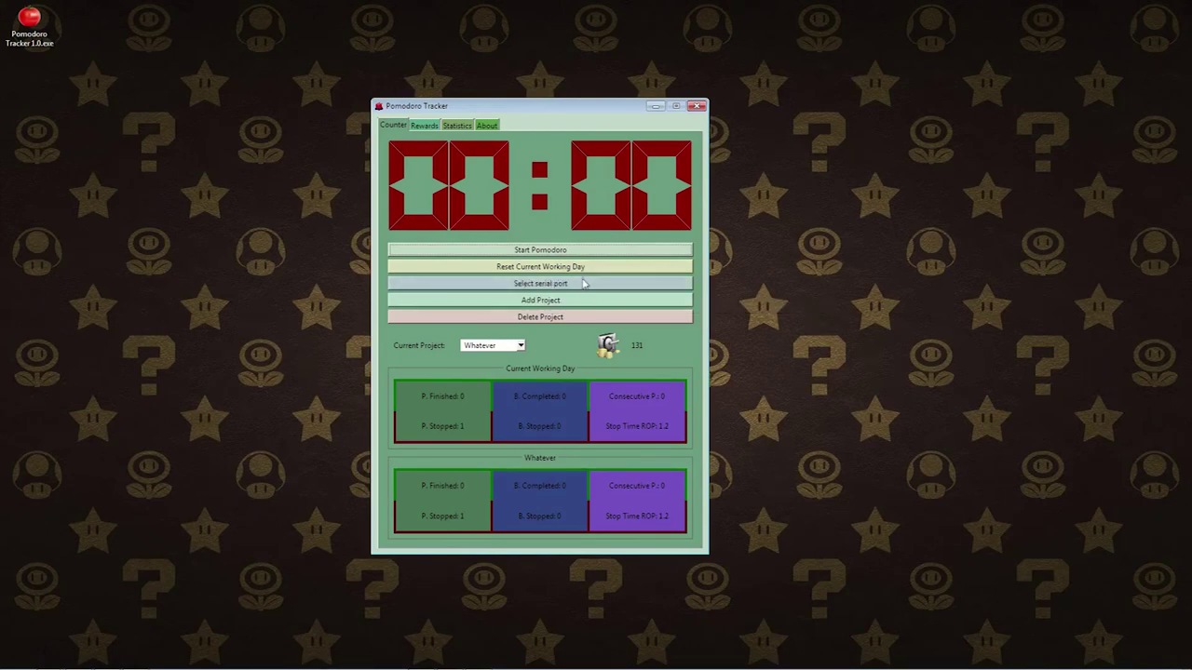
left_click(586, 284)
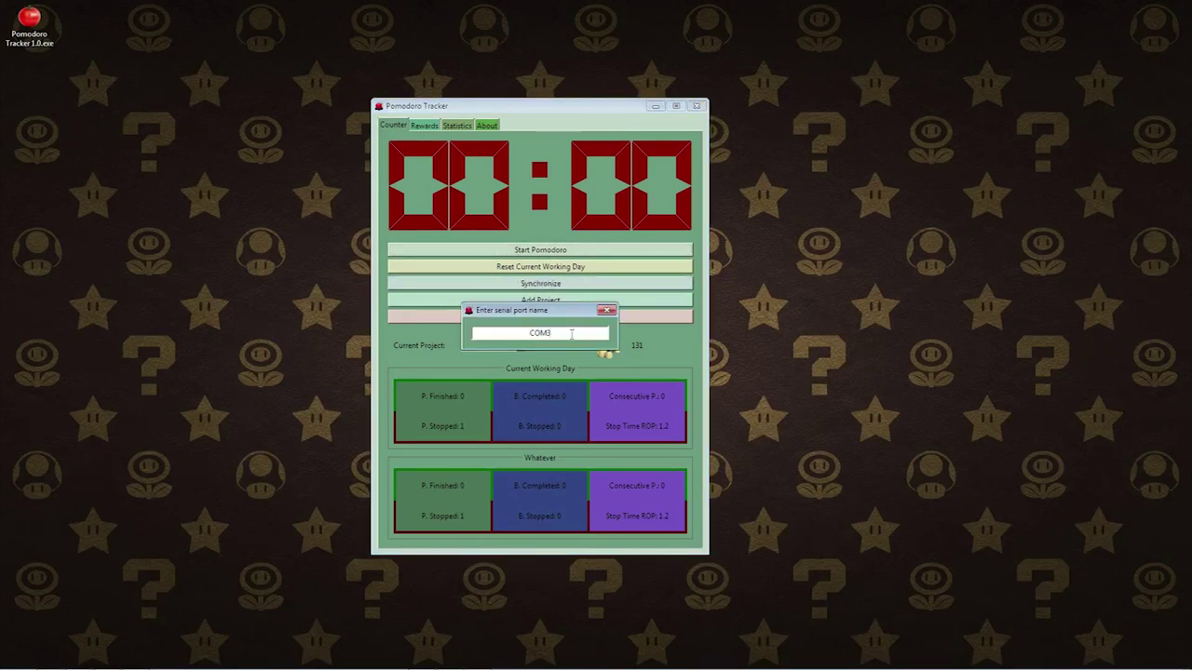
key("BackSpace")
type("5")
key("BackSpace")
type("3")
key("Return")
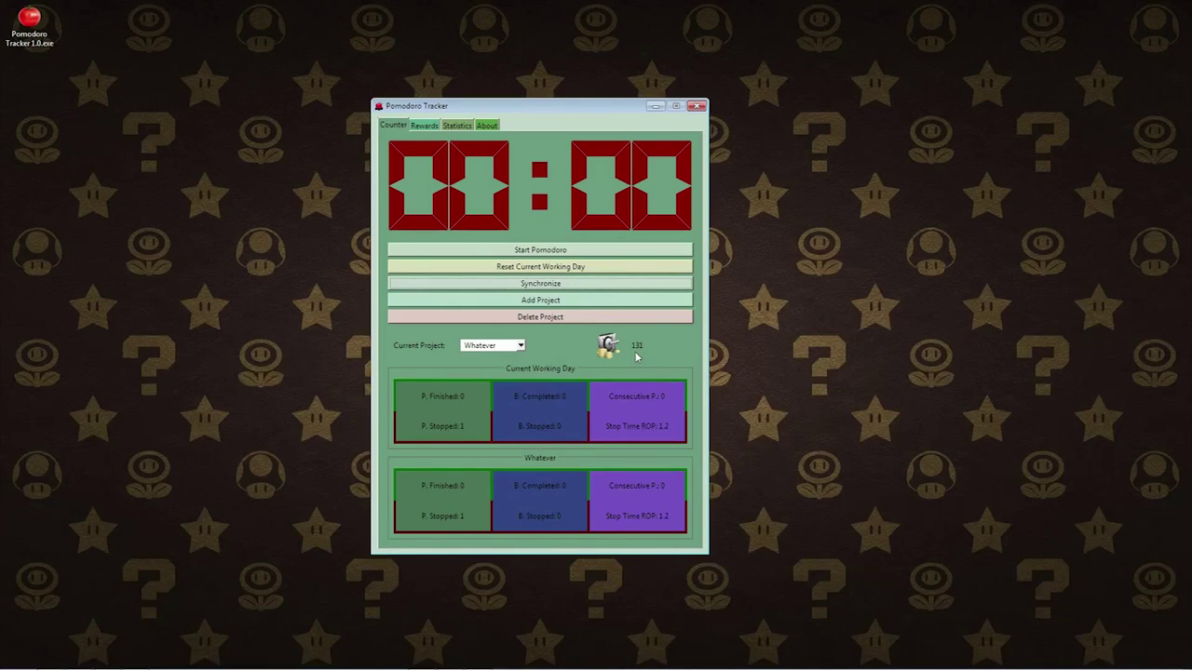
Step: Review the existing rewards with their coin costs and return to the counter
left_click(425, 126)
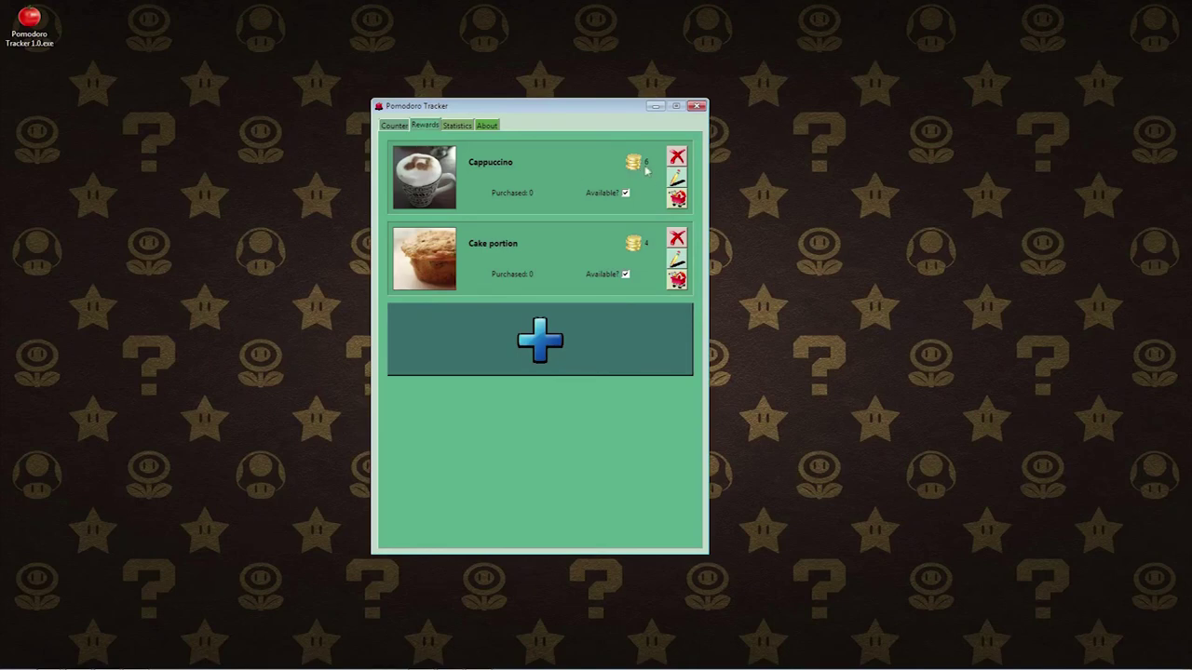
left_click(404, 127)
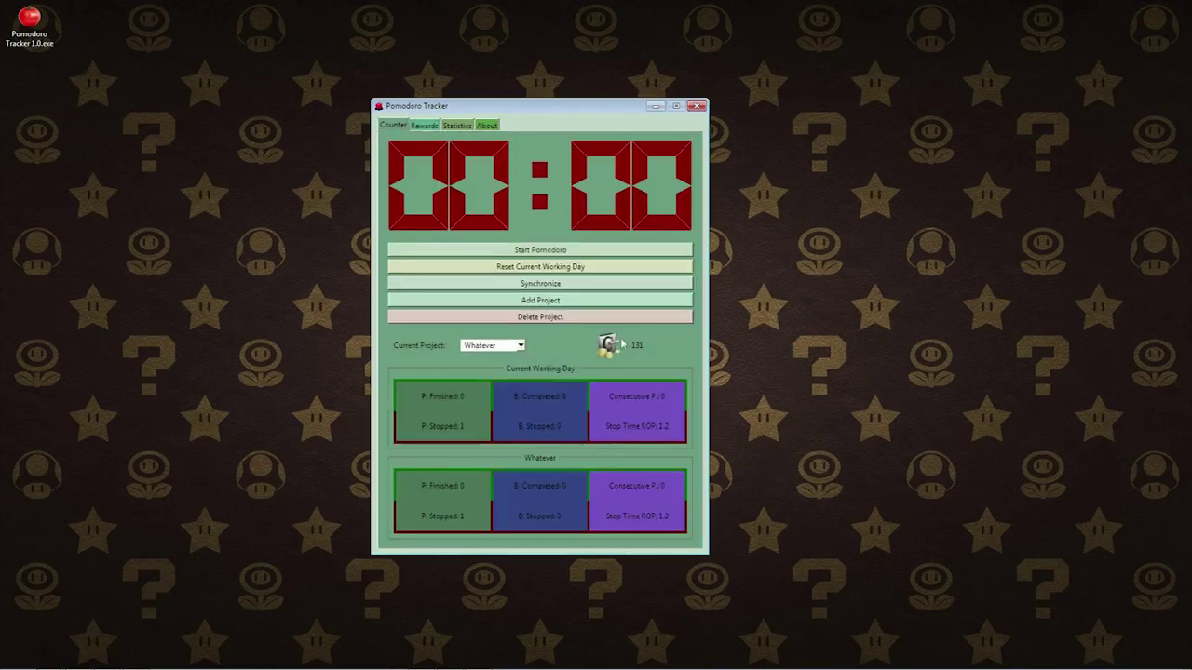
Step: Open the form for creating a new reward and inspect the file selection for its 100 x 100 JPG icon without choosing one
left_click(425, 126)
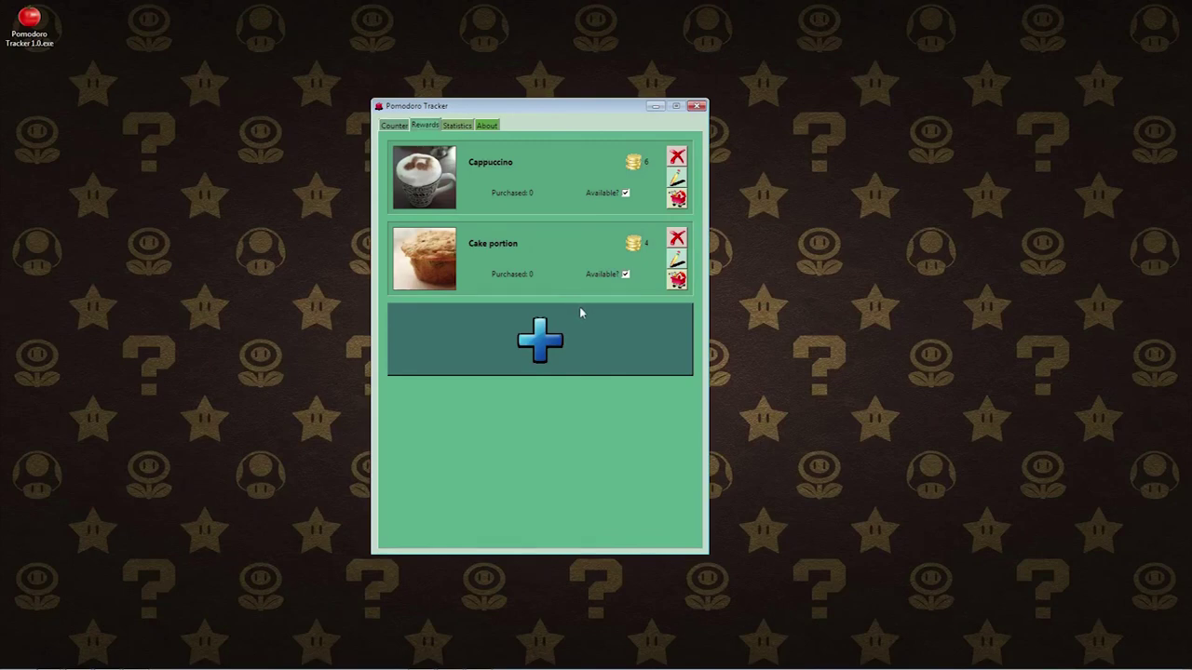
left_click(543, 348)
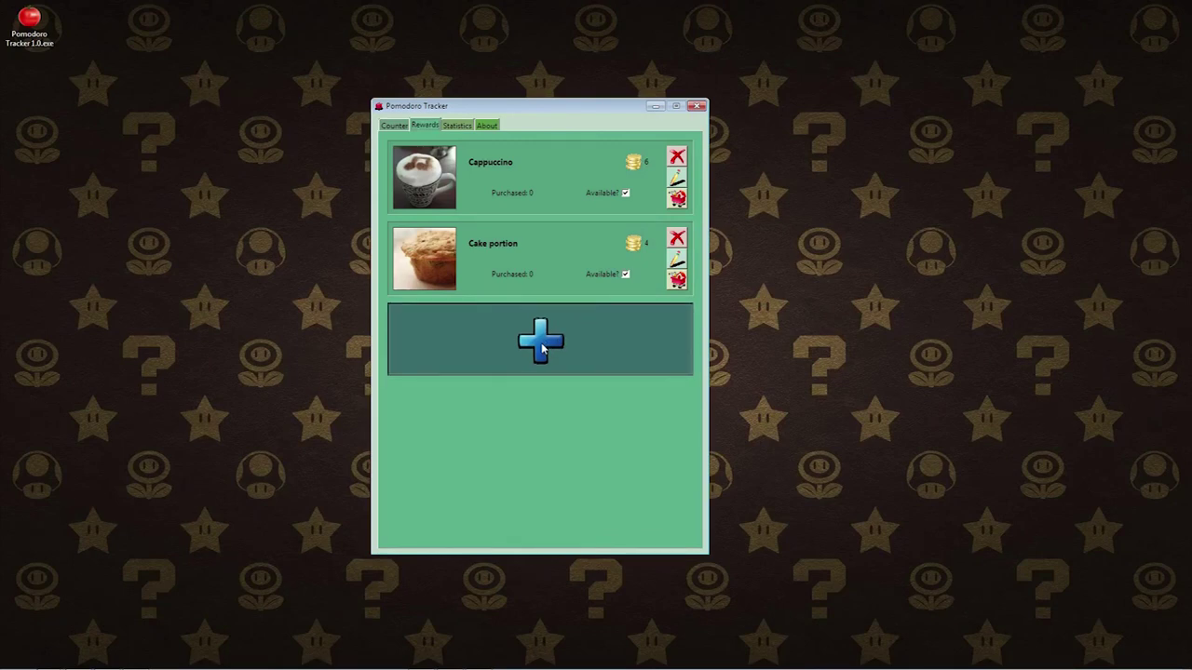
left_click_drag(572, 271, 561, 404)
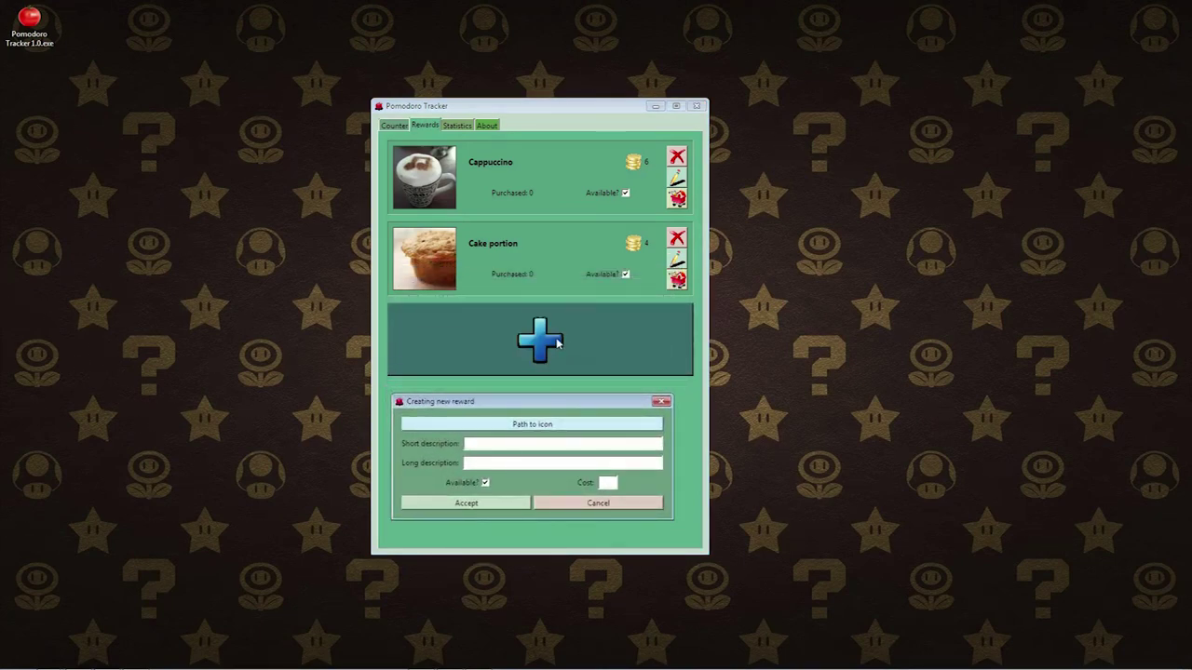
left_click_drag(559, 400, 567, 395)
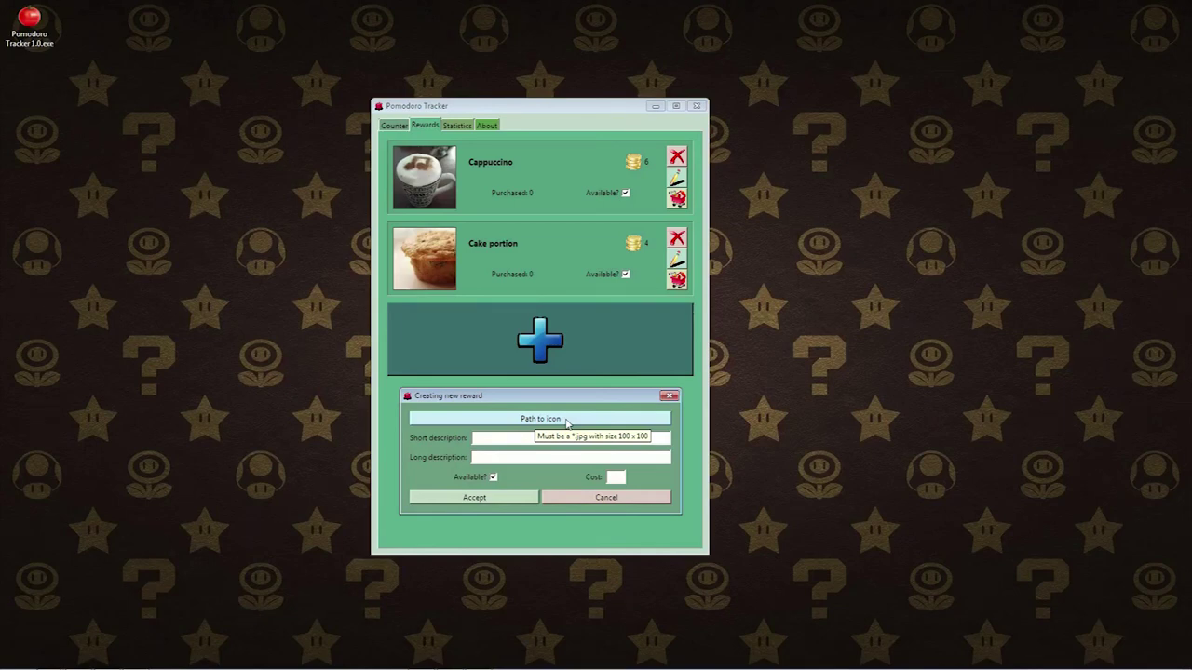
left_click(565, 419)
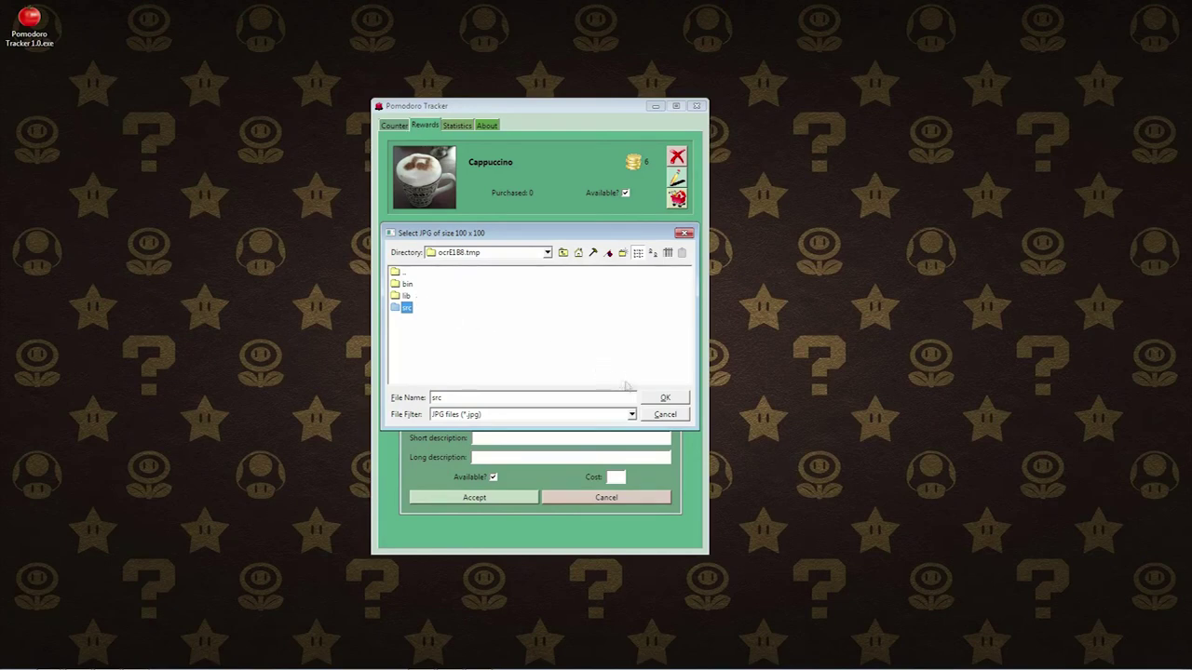
left_click(665, 414)
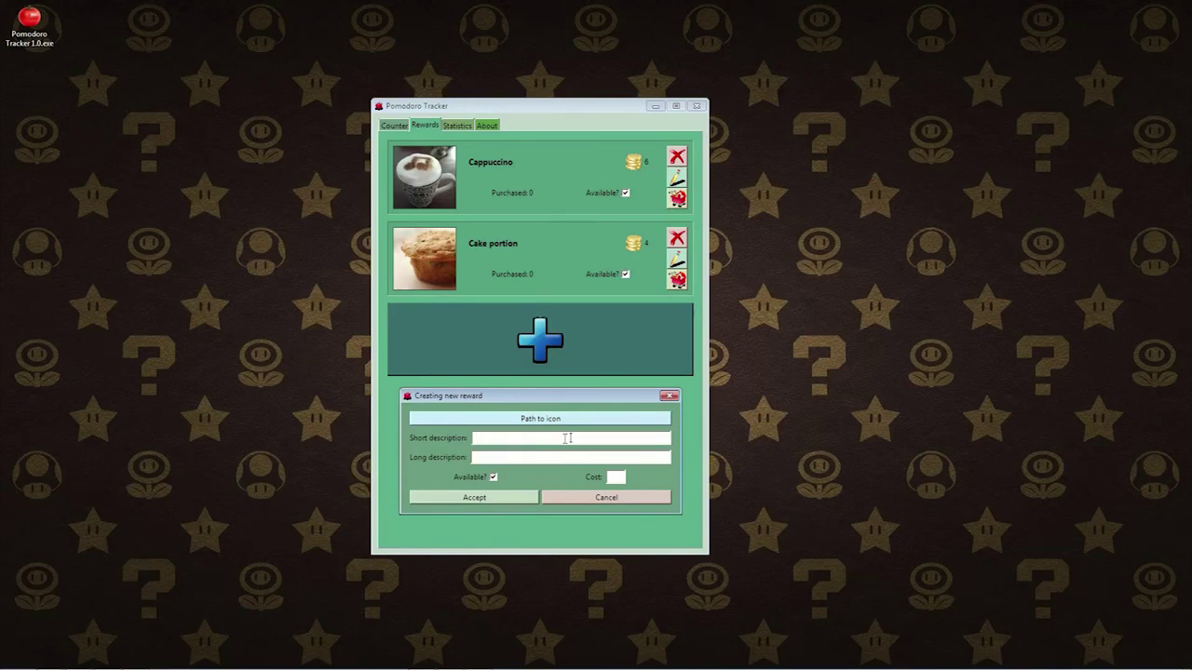
Step: Fill in the new reward's short description as "Whatever", go through the long description and cost fields, and discard the reward
type("Whatever")
left_click(569, 456)
mouse_move(503, 249)
left_click(616, 477)
left_click(619, 499)
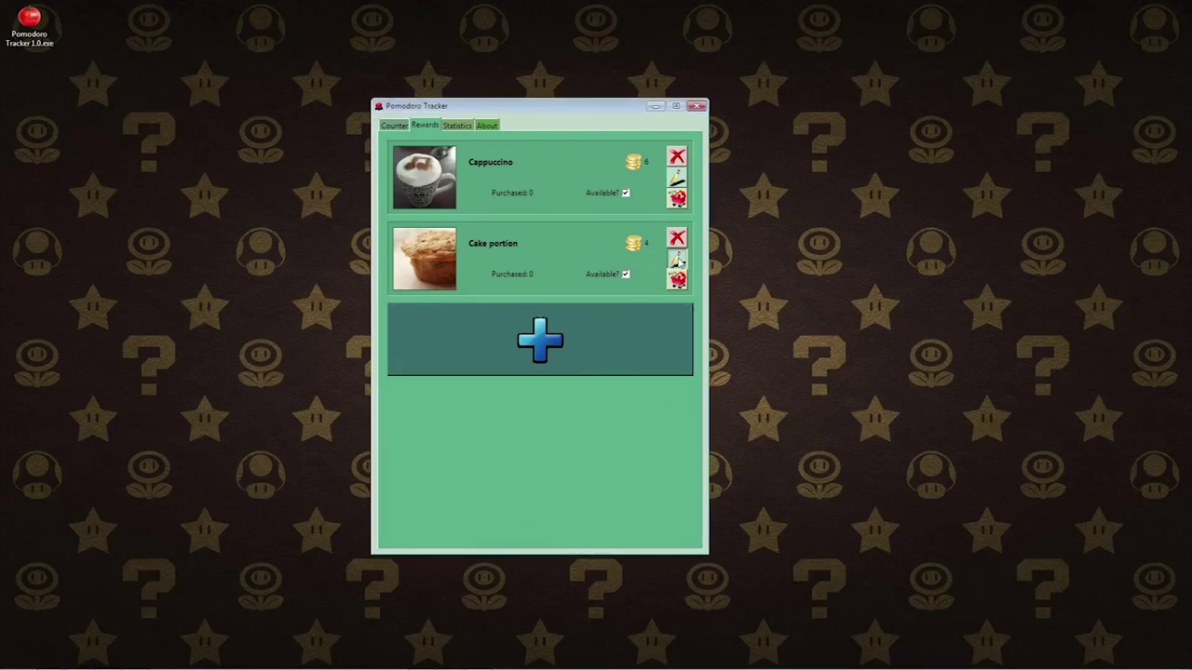
Step: View the edit form of the Cake portion reward and the purchase confirmation for Cappuccino, dismissing both without changes
left_click(677, 259)
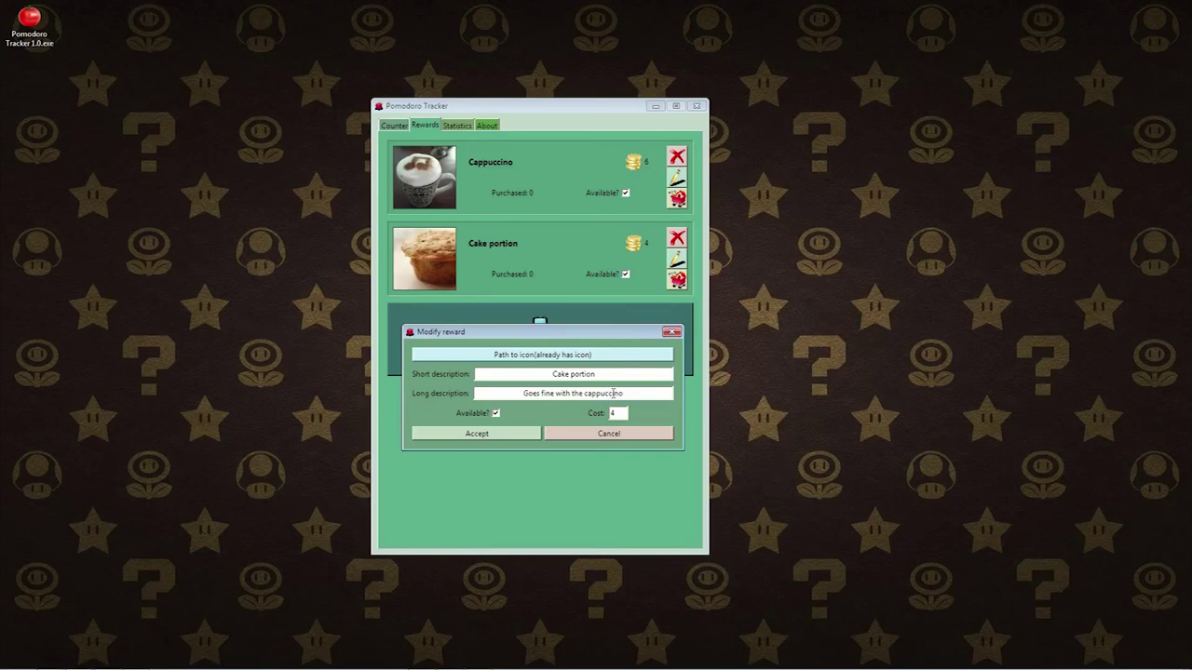
left_click(672, 331)
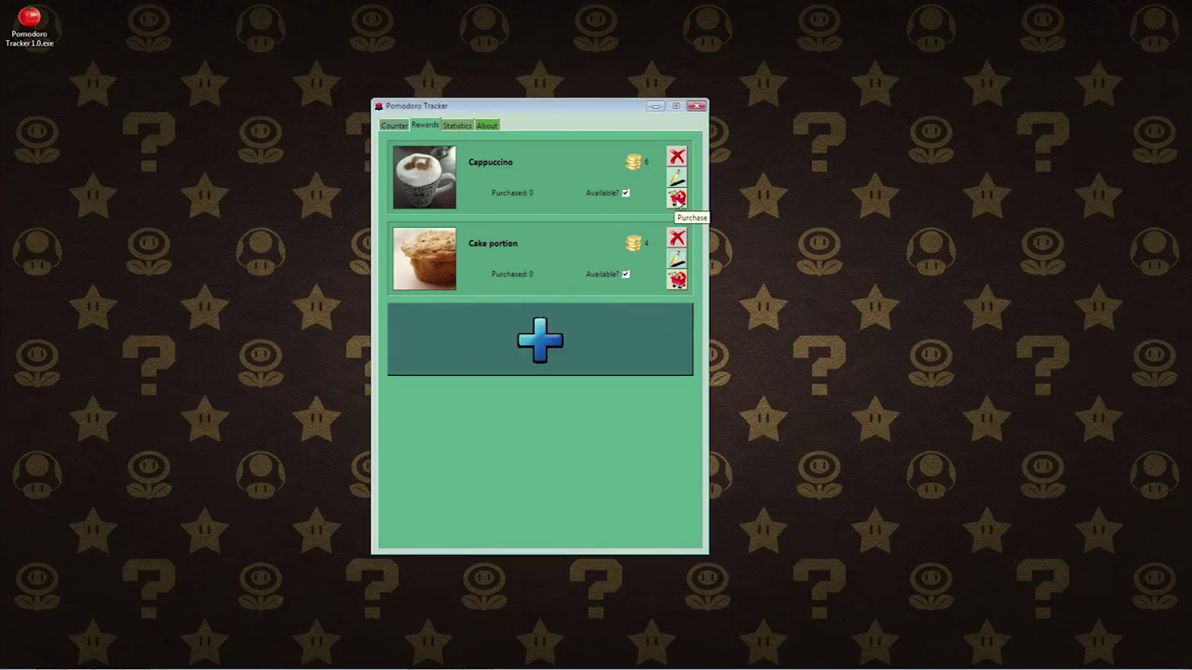
left_click(676, 199)
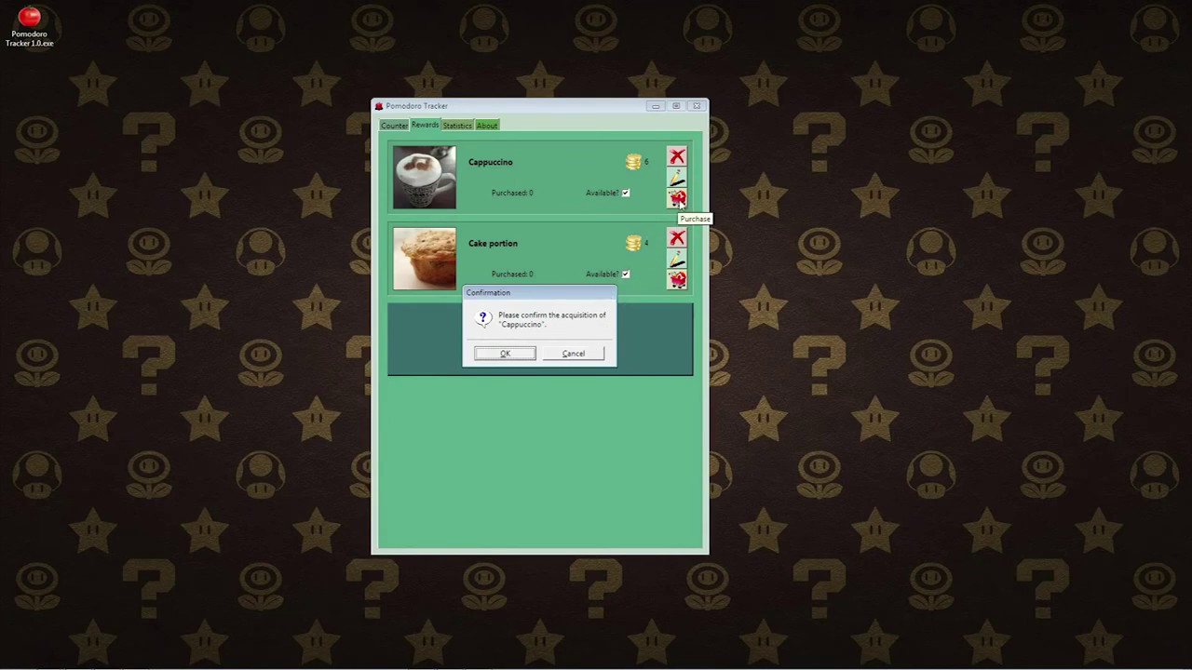
left_click(582, 355)
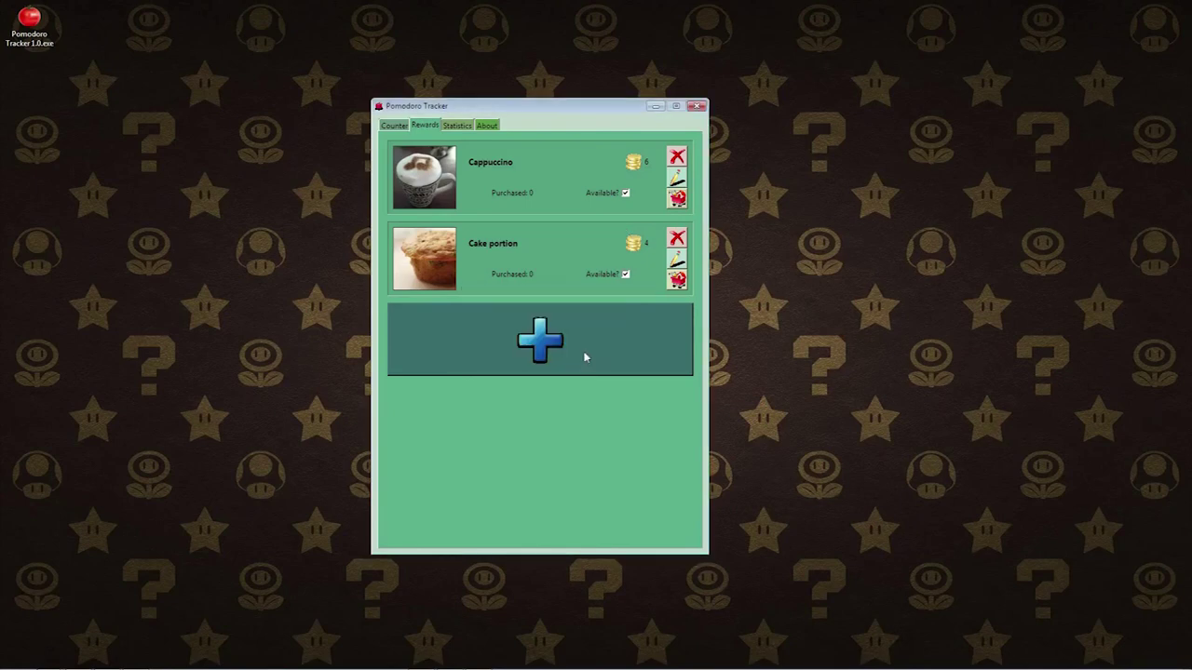
Step: Open the statistics and compare the general project rankings for pomodoros completed on the last 7 days and ever
left_click(461, 129)
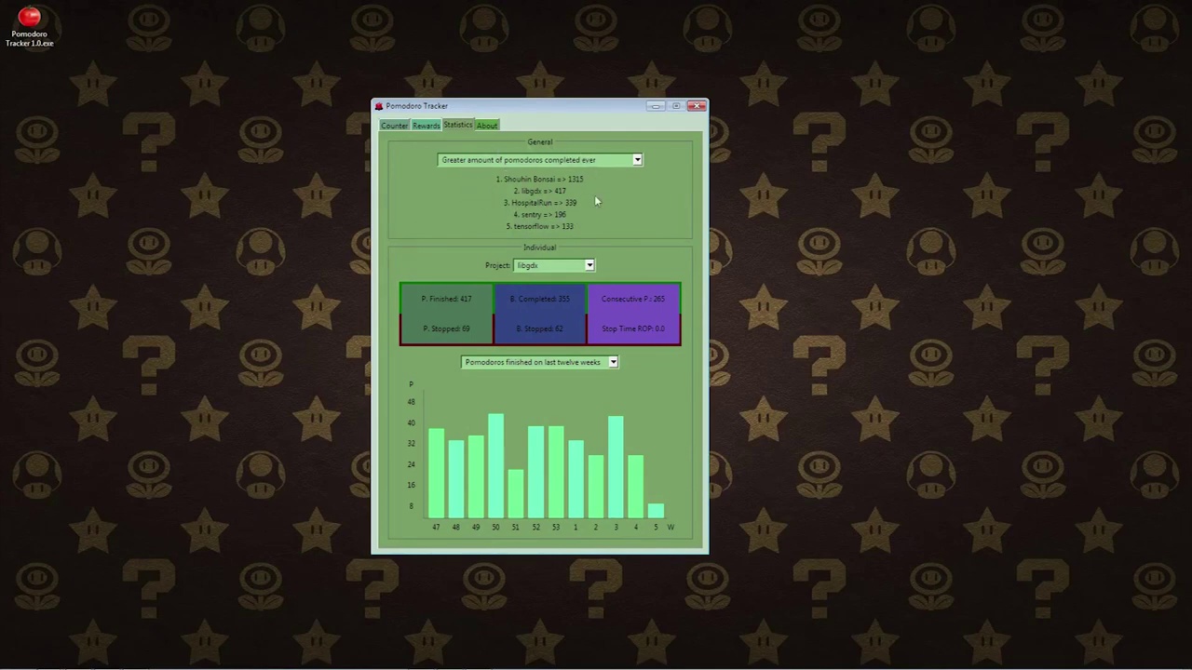
left_click(638, 161)
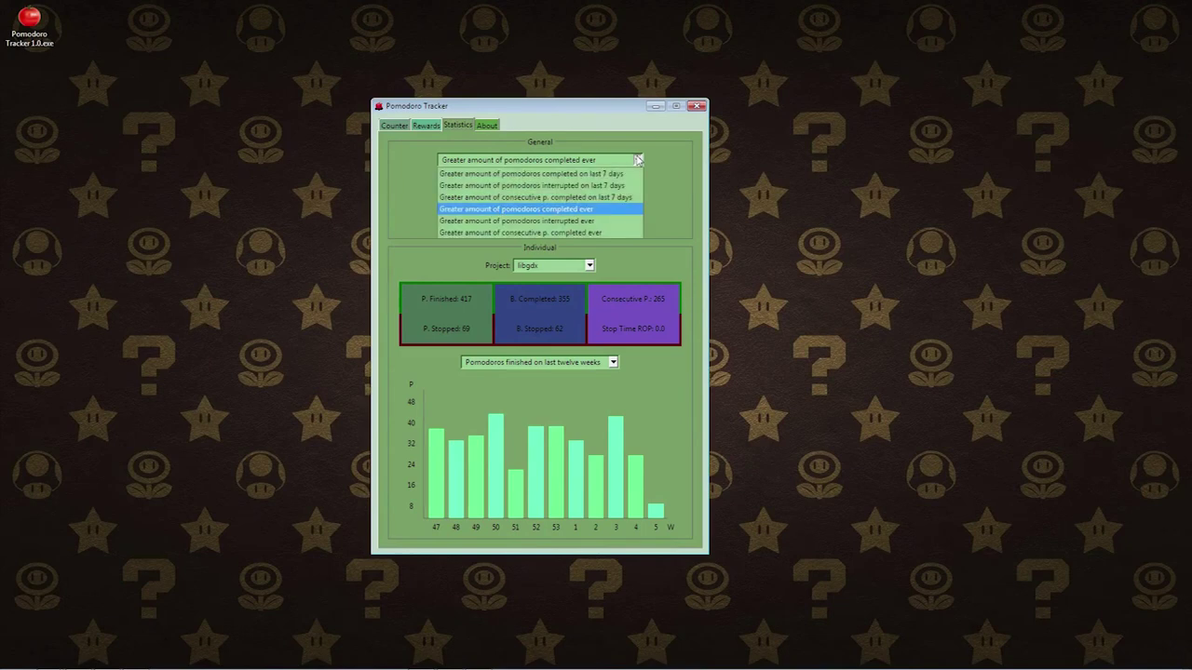
left_click(606, 210)
left_click(637, 161)
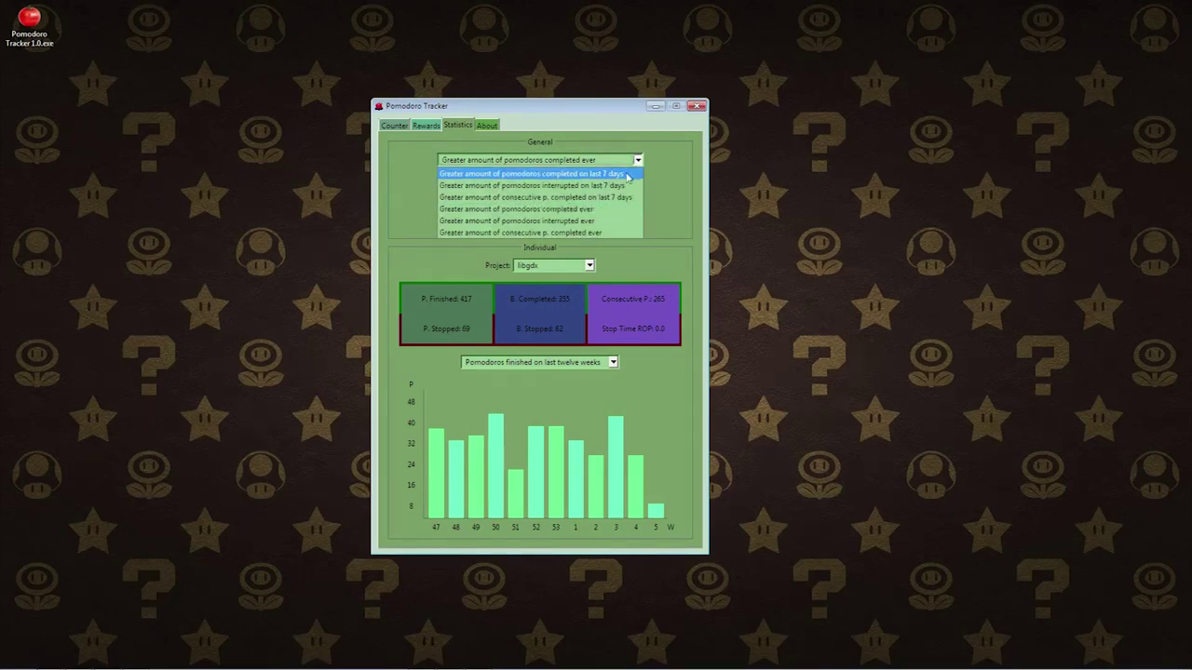
left_click(629, 174)
left_click(637, 160)
left_click(606, 210)
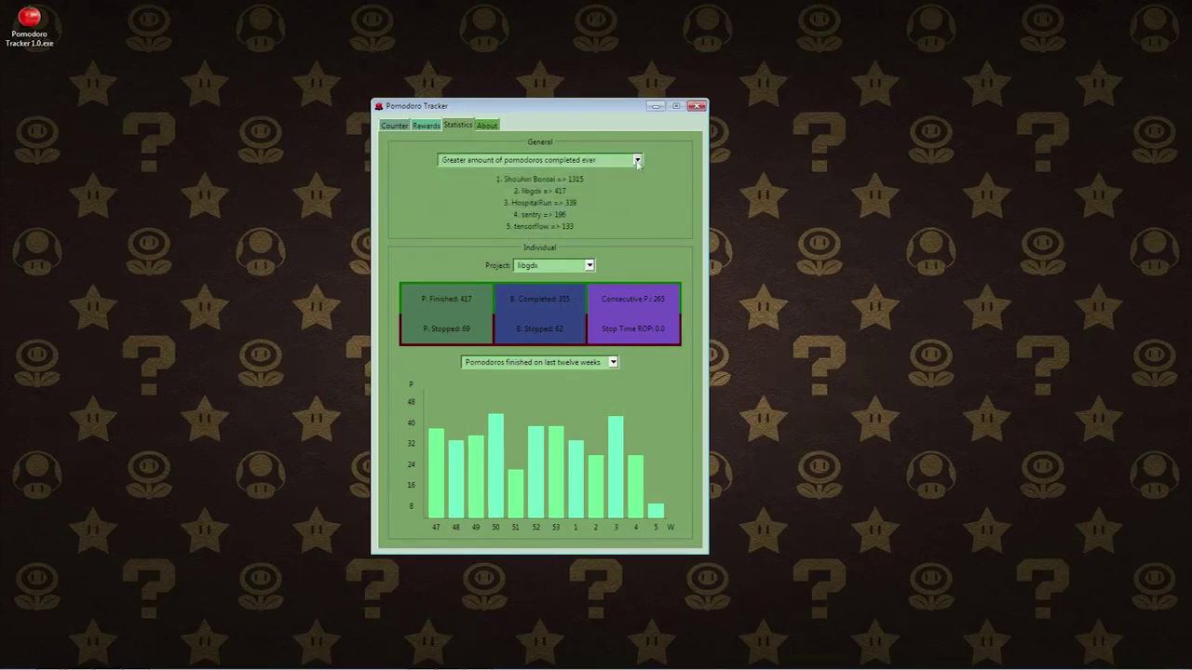
Step: View the general rankings for consecutive pomodoros completed and for pomodoros interrupted on the last 7 days
left_click(636, 160)
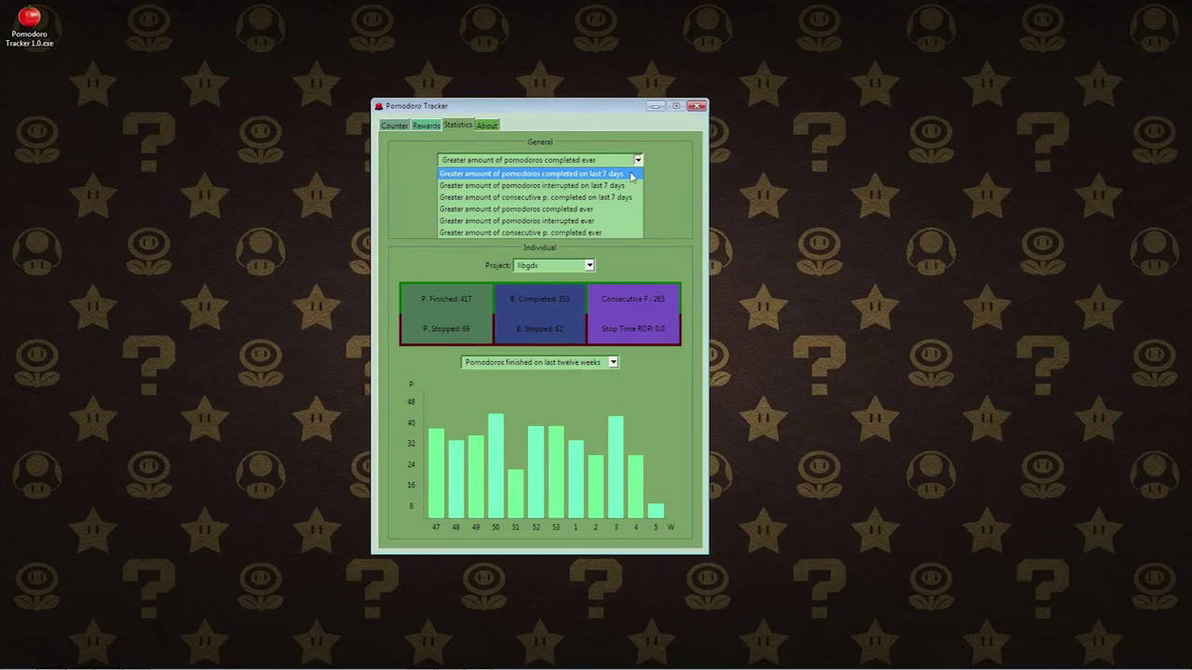
left_click(627, 199)
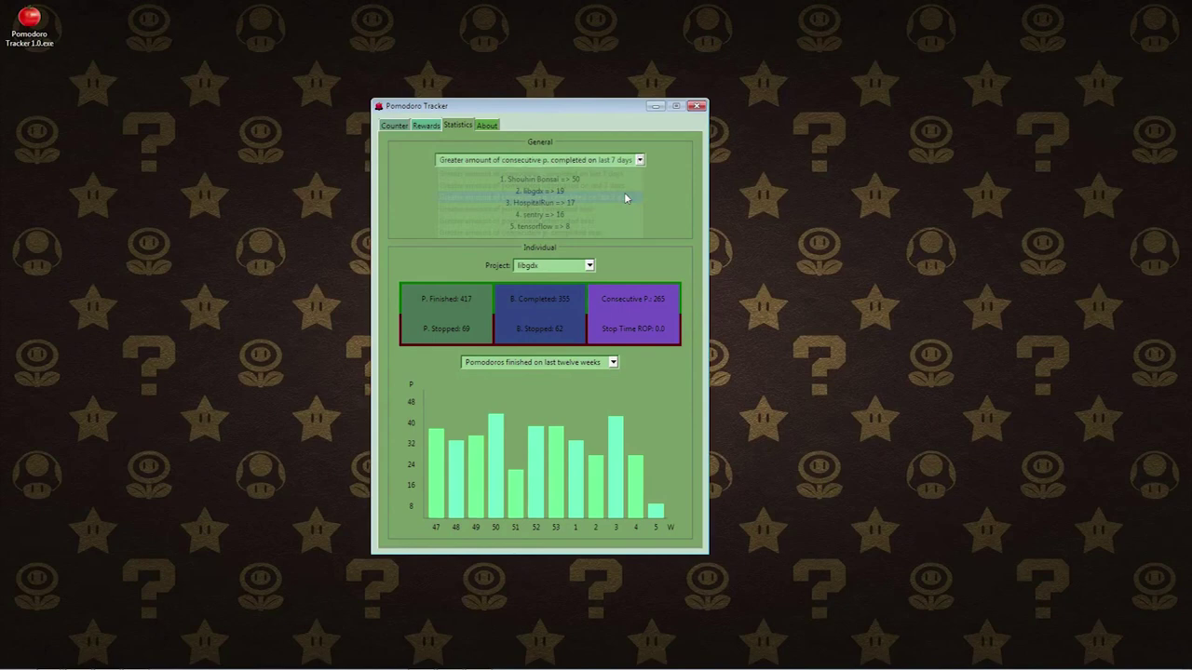
left_click(640, 161)
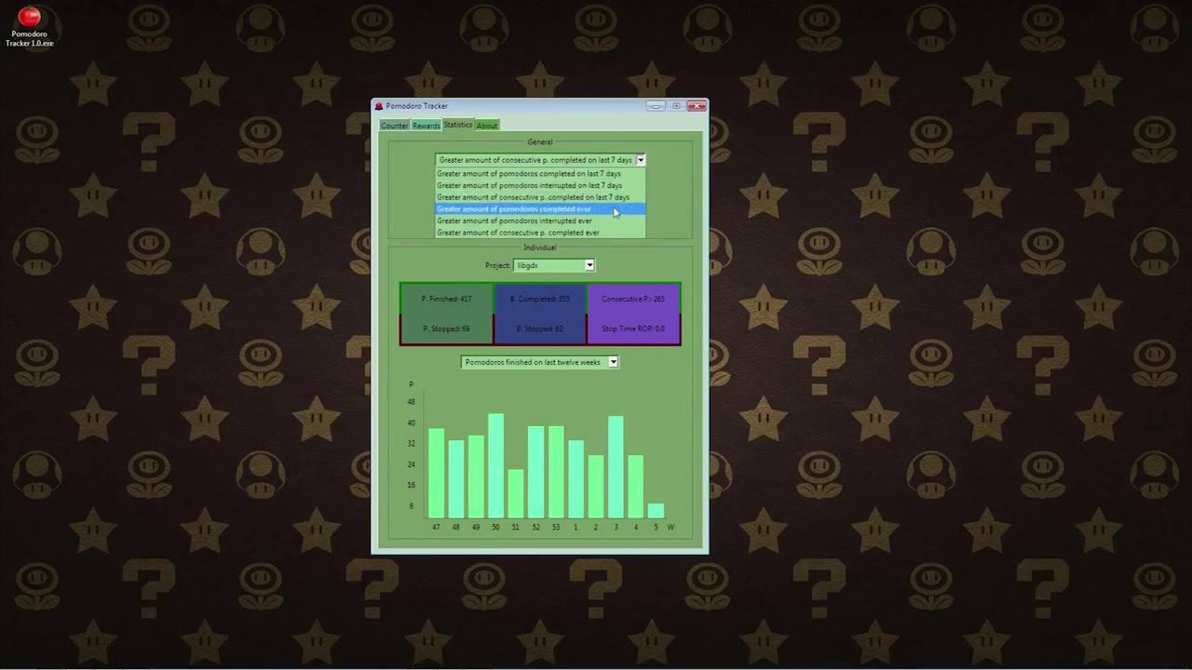
left_click(616, 187)
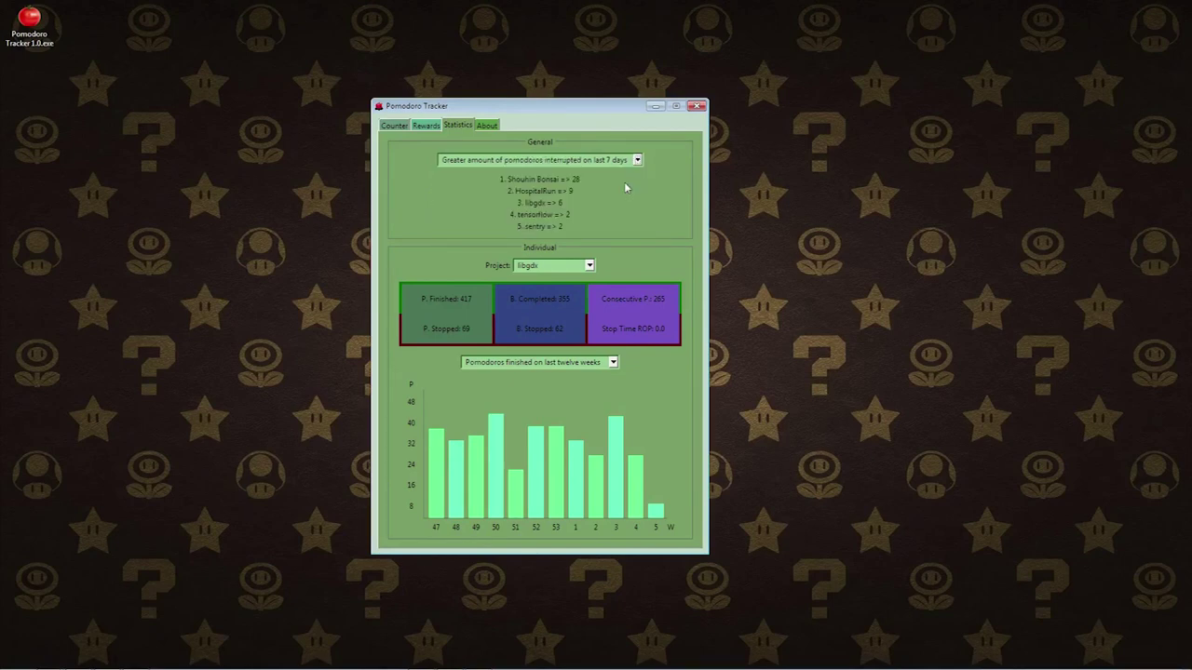
Step: Show the individual statistics of the Shouhin Bonsai project and review its finished-pomodoros chart and the available chart types
left_click(589, 265)
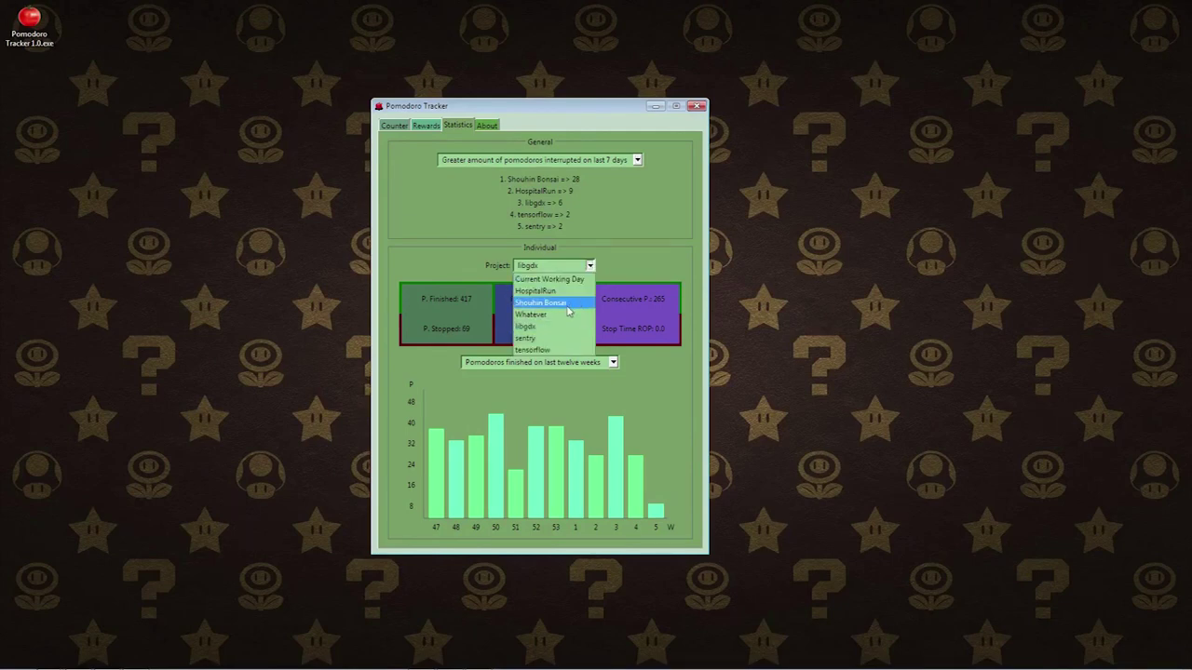
left_click(572, 307)
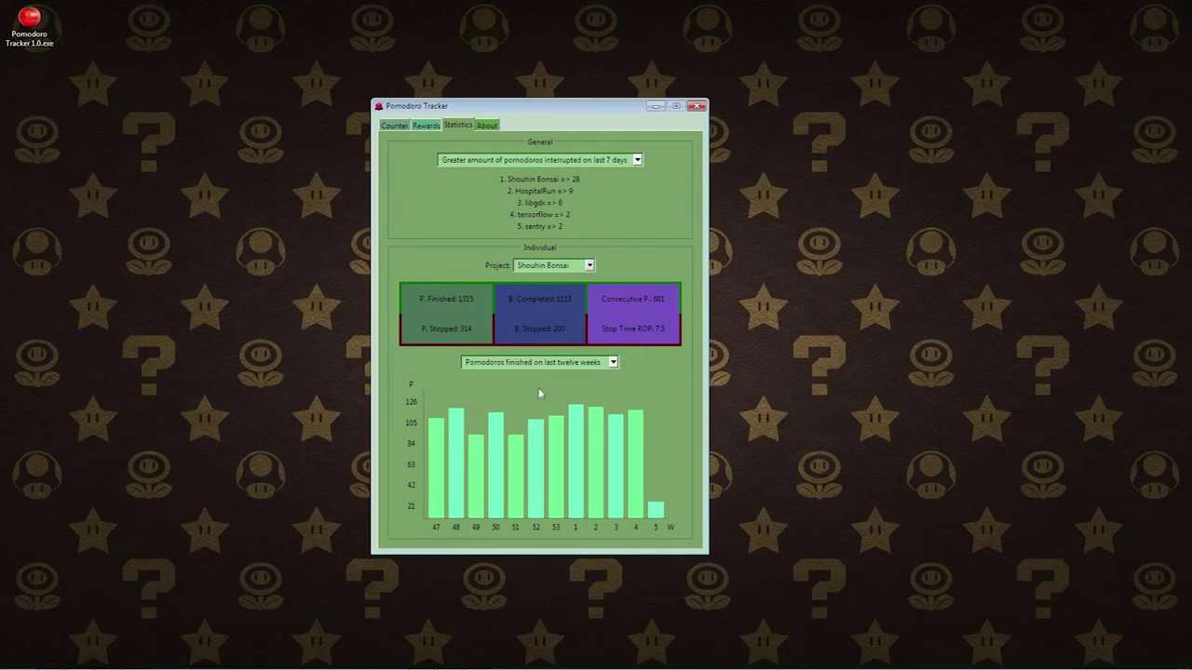
left_click(612, 363)
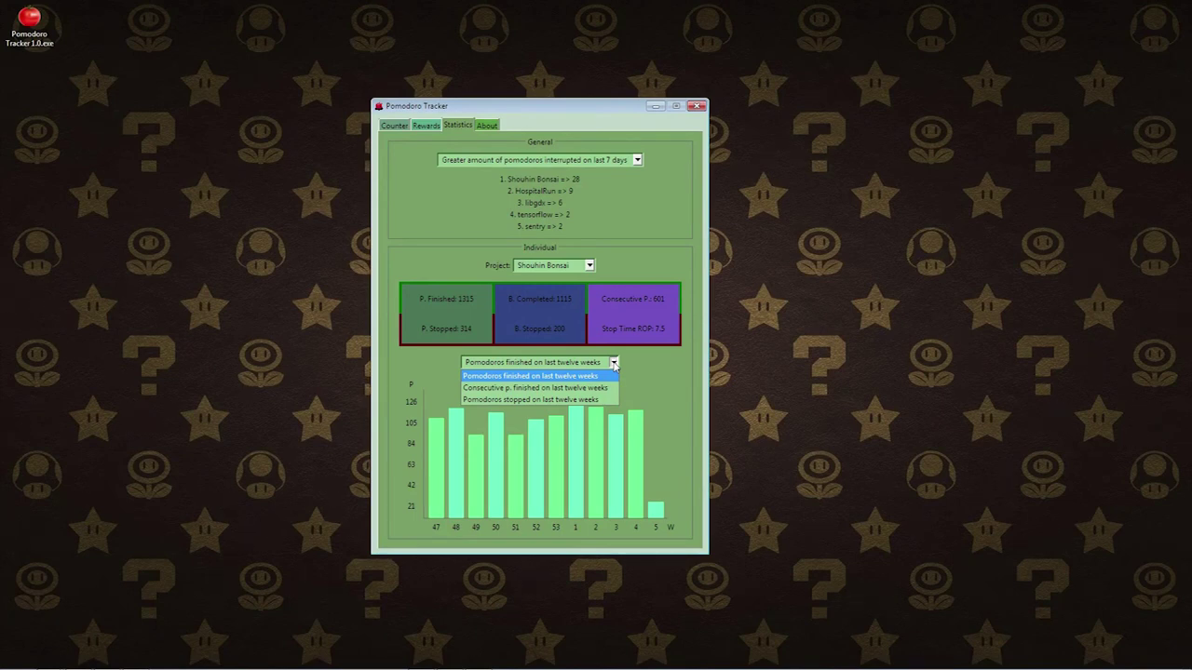
left_click(613, 363)
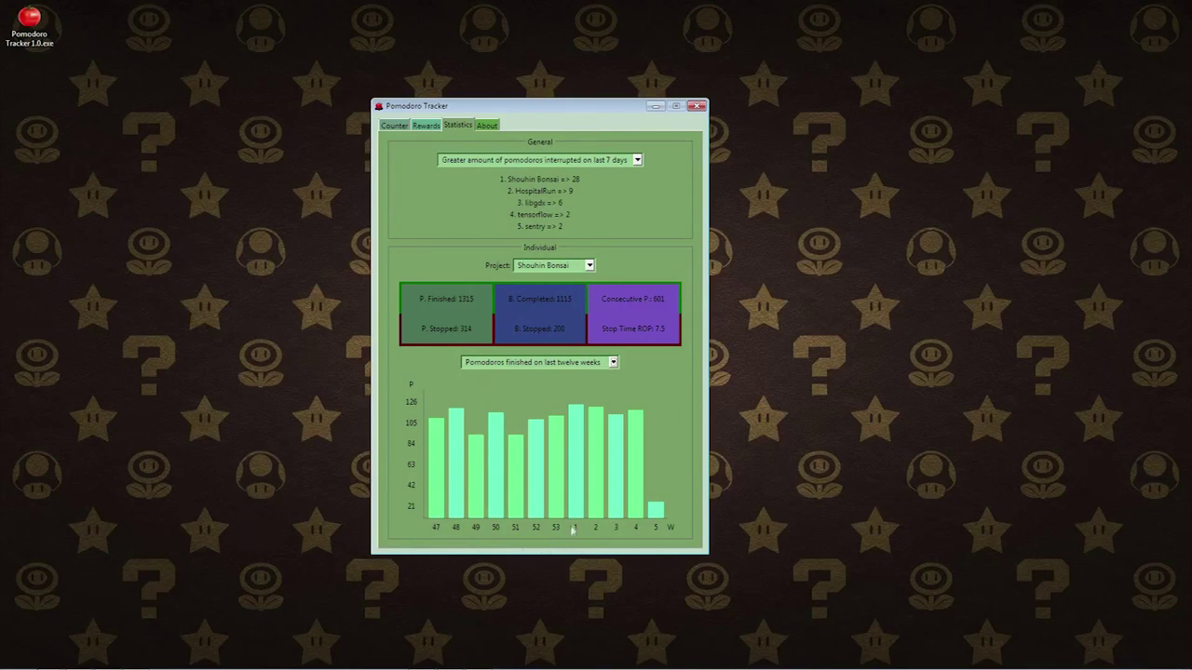
left_click(614, 363)
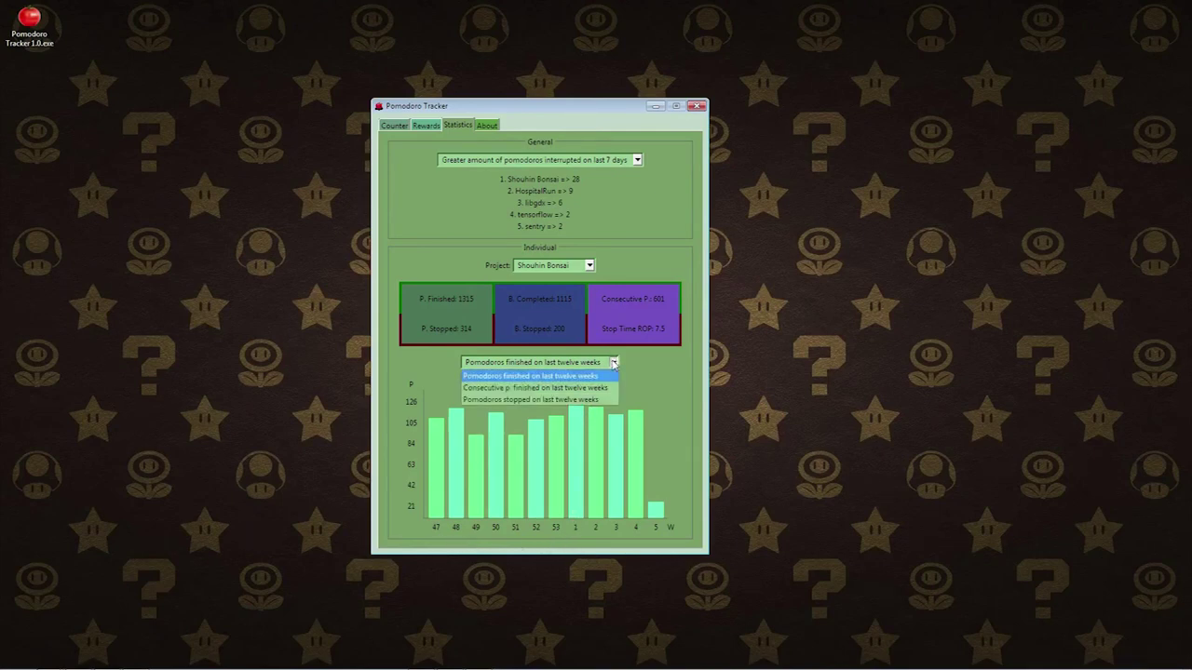
left_click(614, 363)
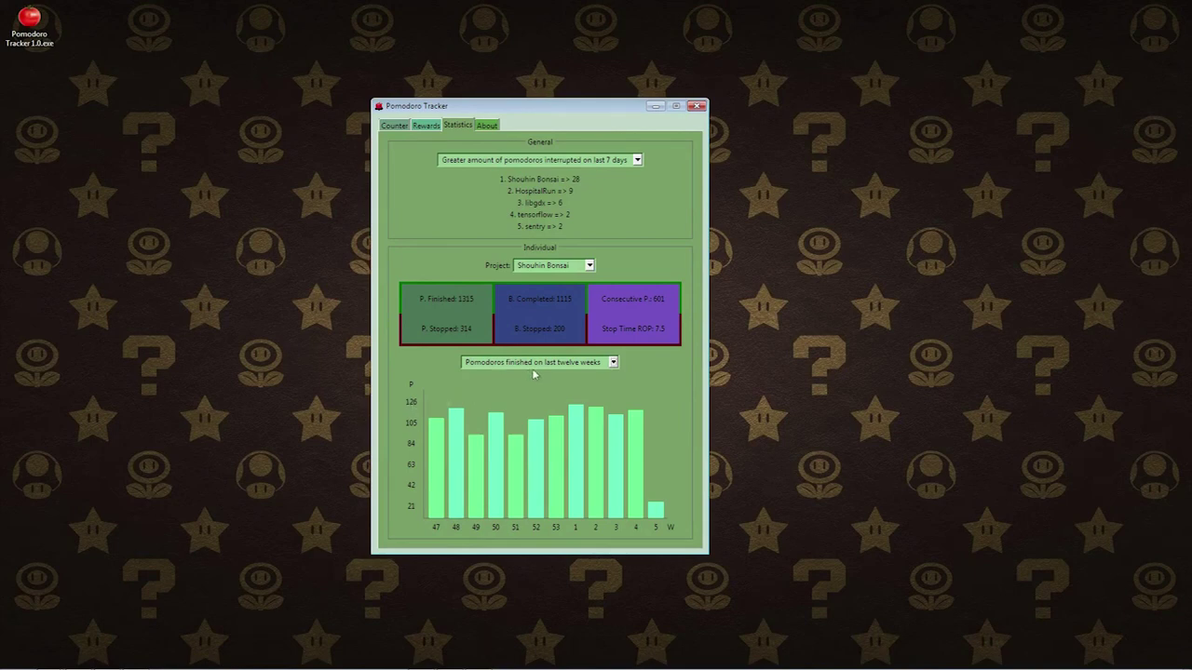
Step: Compare Shouhin Bonsai's twelve-week charts of consecutive finished and stopped pomodoros, ending on the finished pomodoros chart
left_click(614, 363)
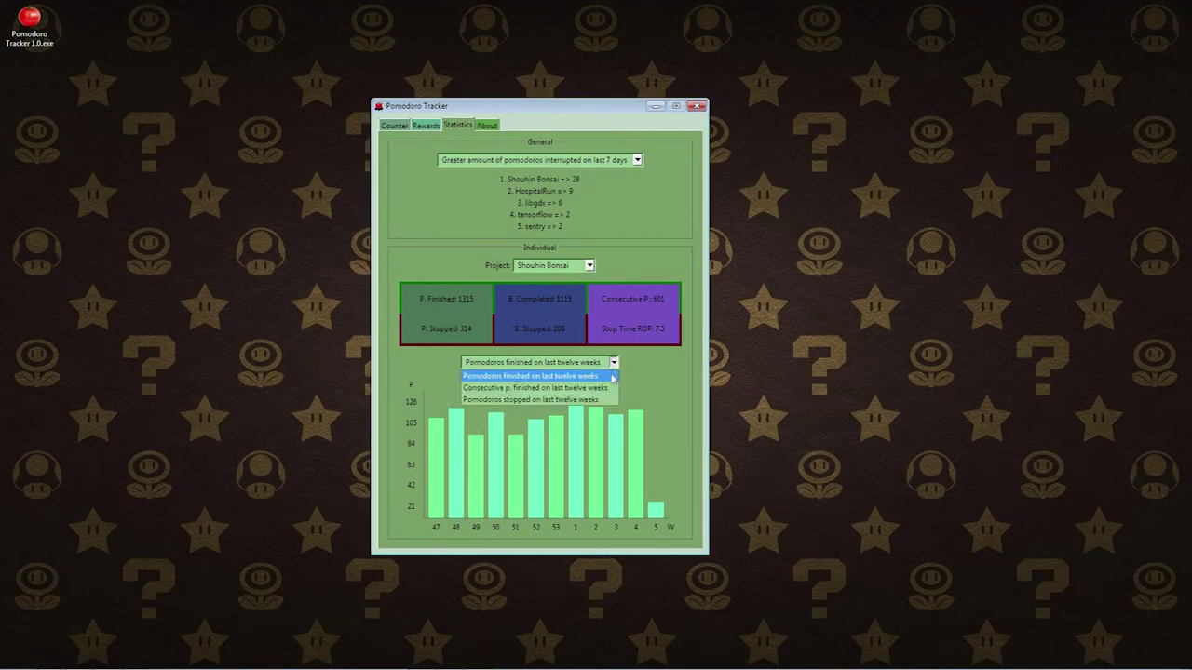
left_click(605, 388)
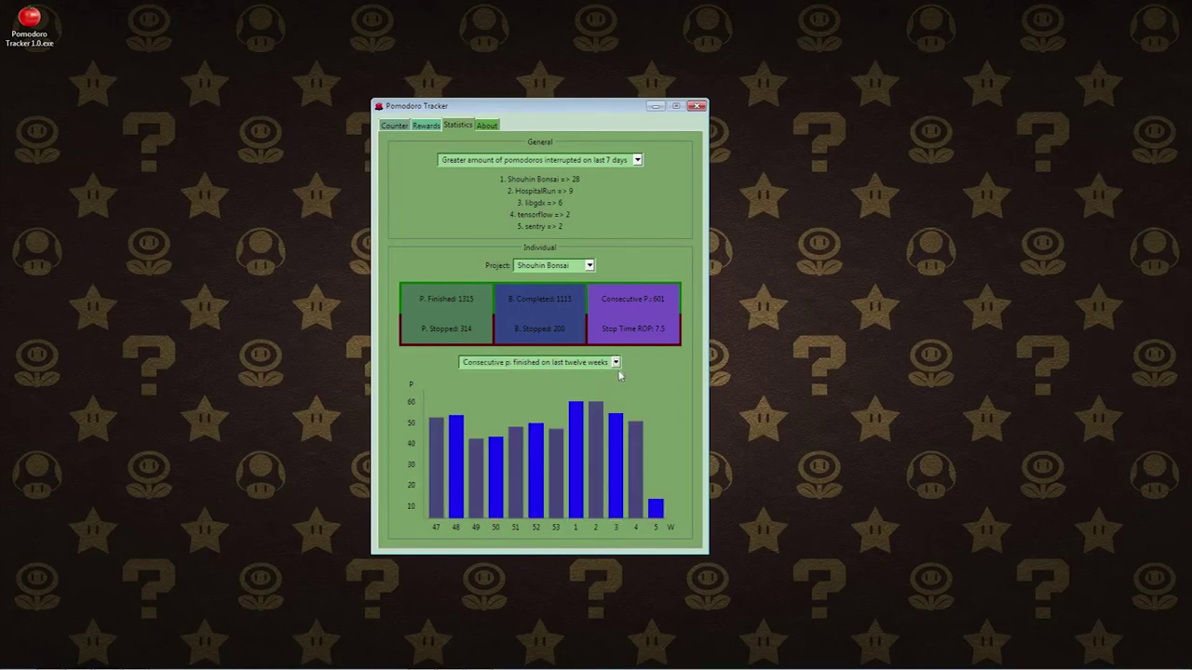
left_click(615, 363)
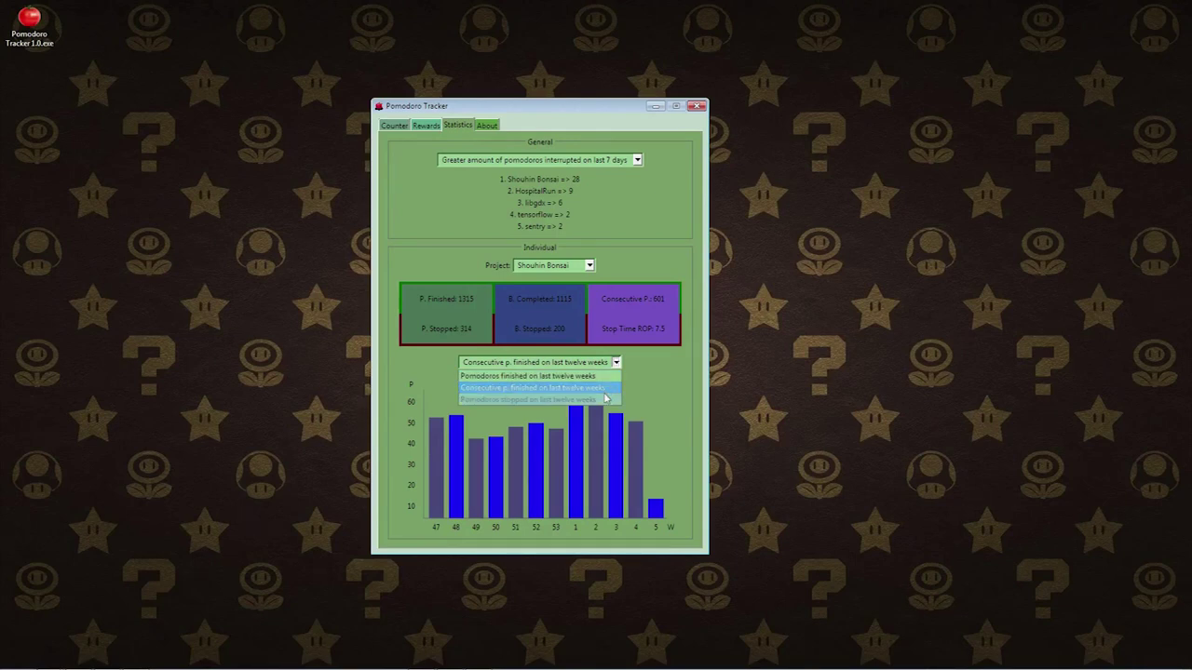
left_click(606, 399)
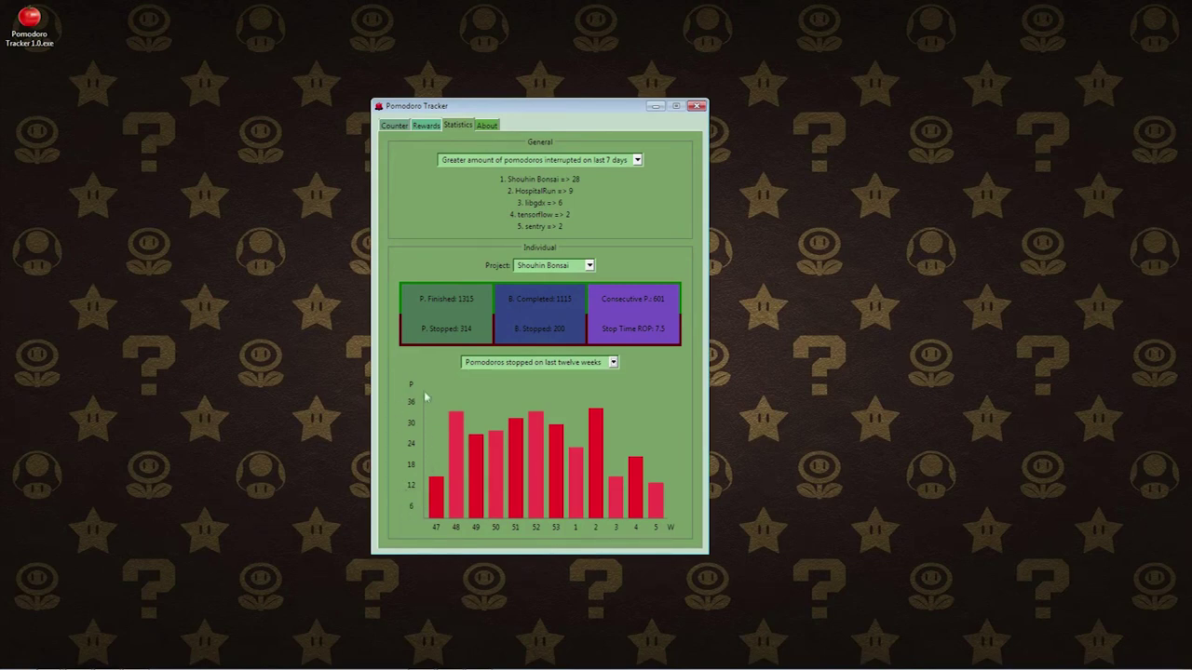
left_click(607, 363)
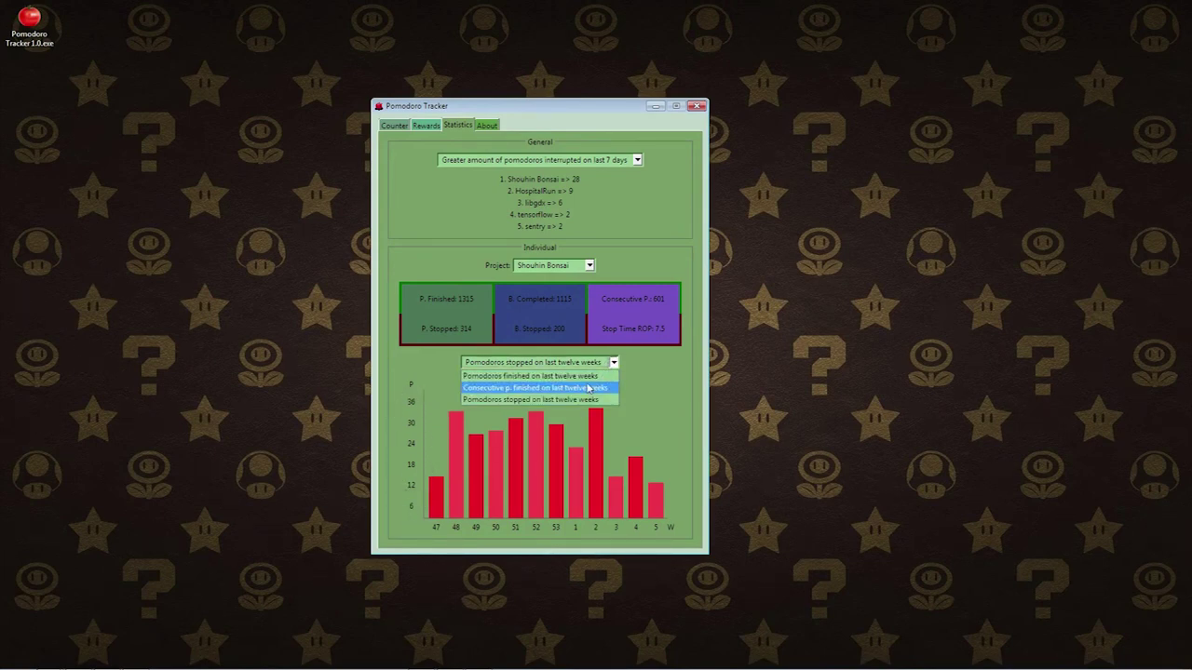
left_click(587, 389)
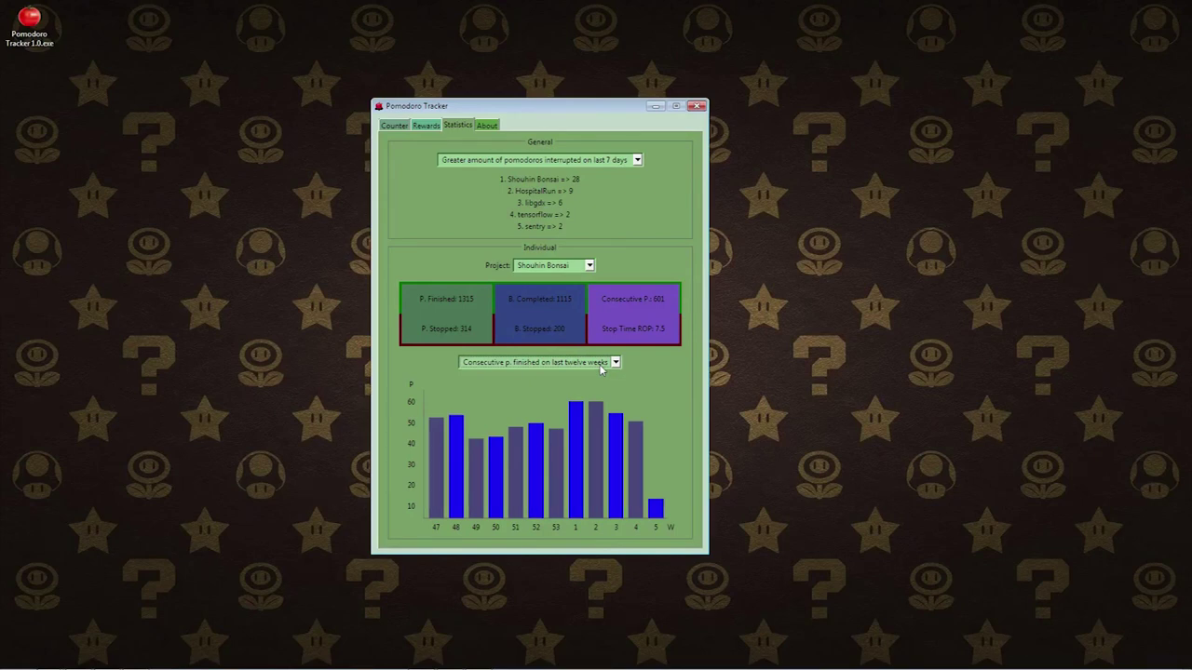
left_click(602, 365)
left_click(604, 377)
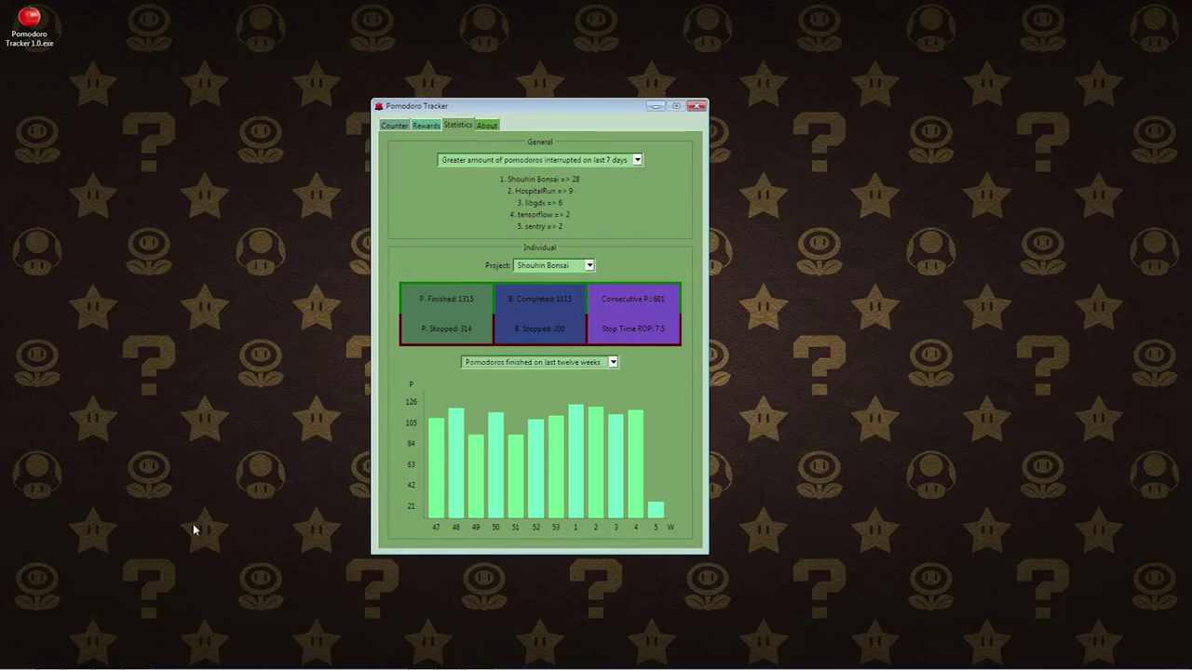
Step: Switch to the browser, show the Issues page of the pomodoro_tracker repository, and restore and enlarge the window to fit the page
mouse_move(186, 666)
left_click(78, 661)
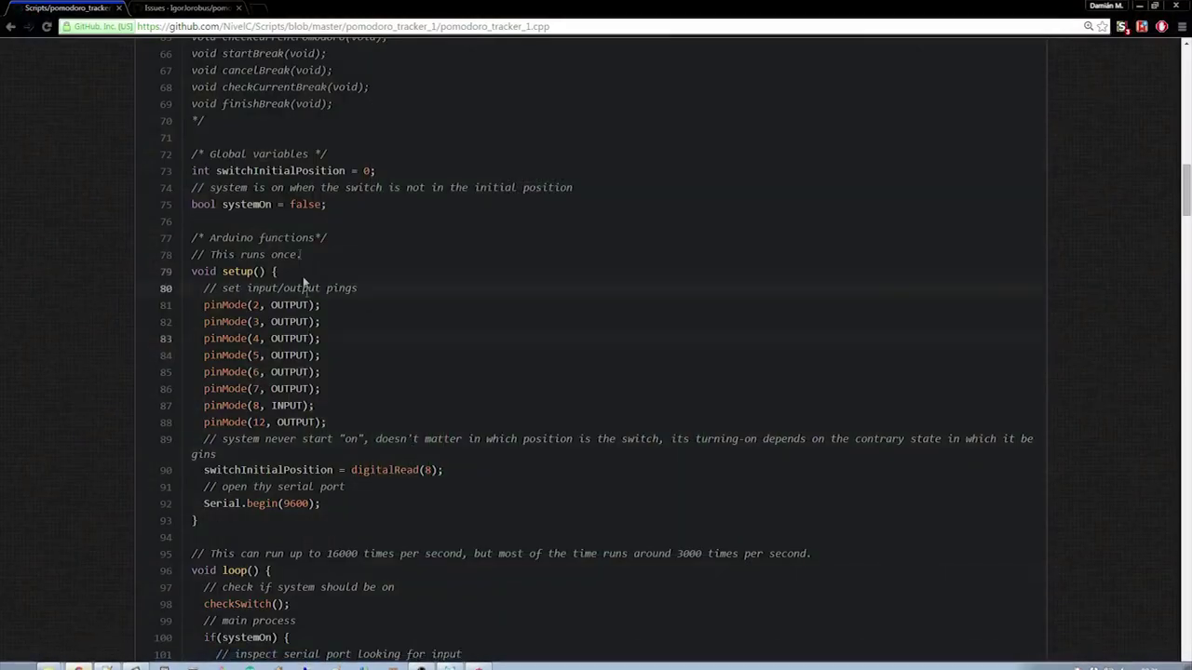
left_click(193, 9)
left_click_drag(473, 10, 583, 74)
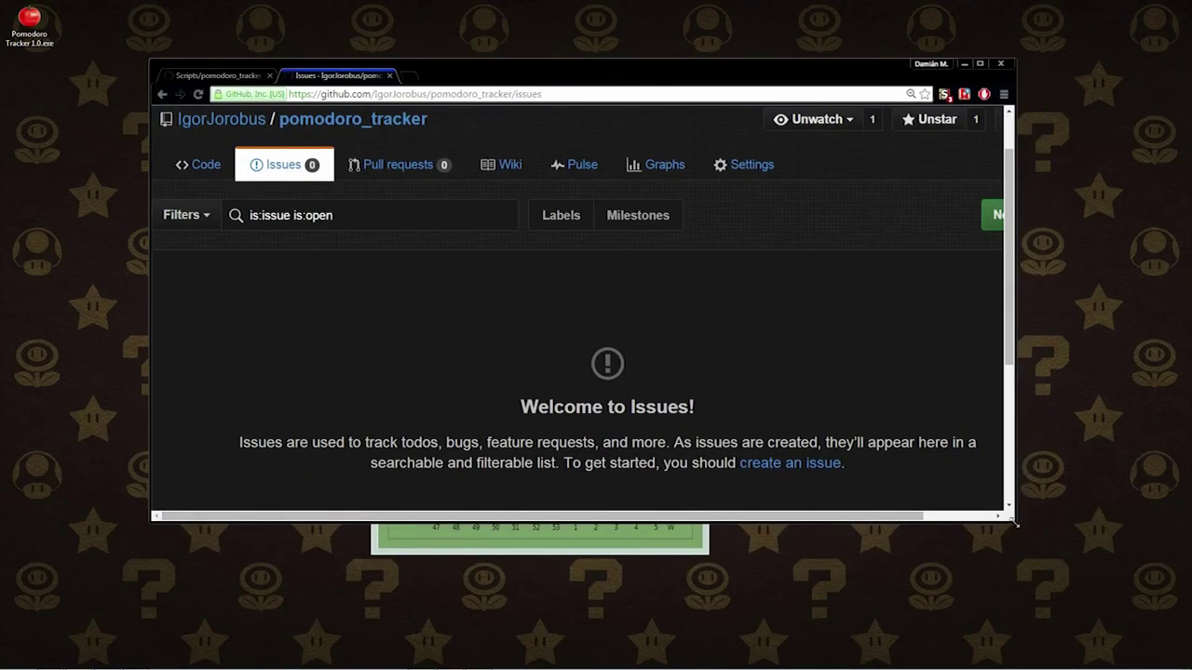
left_click_drag(1015, 524, 1091, 628)
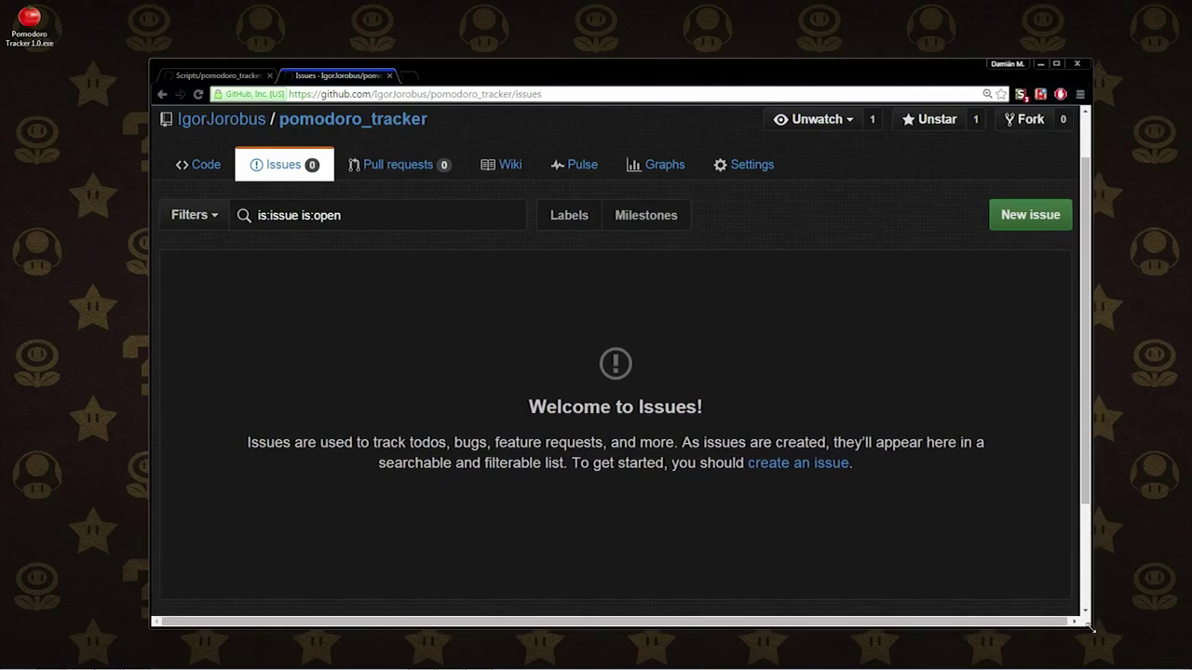
Step: Highlight the web address of the pomodoro_tracker Issues page and maximize the browser window
left_click(563, 96)
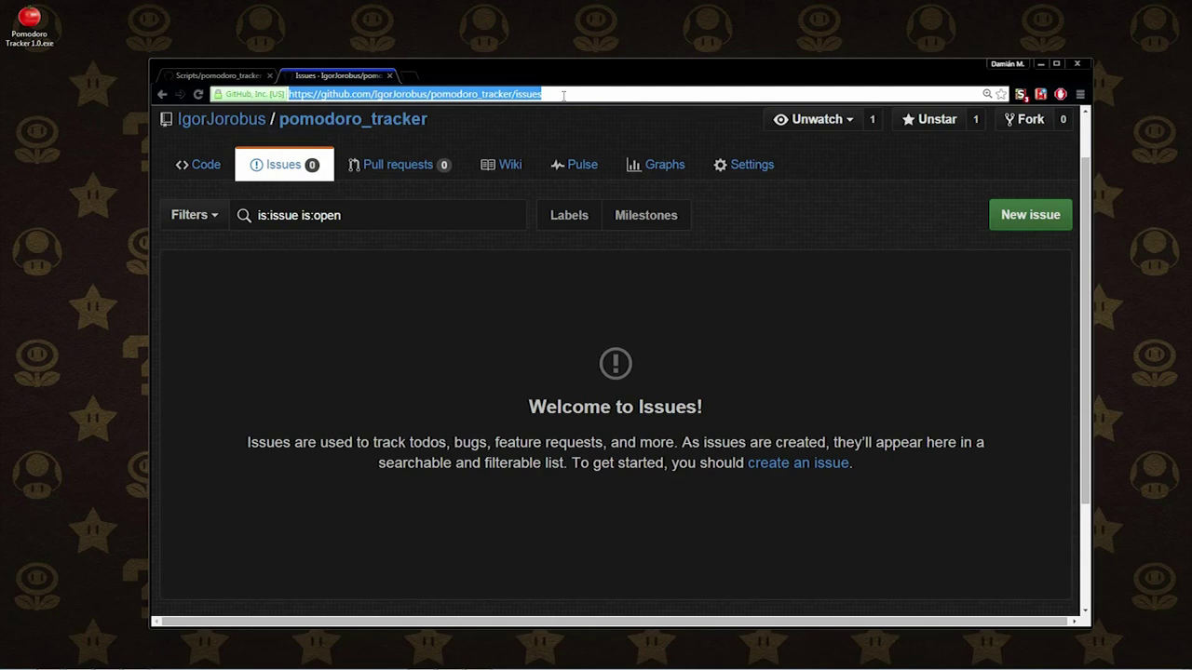
left_click(814, 353)
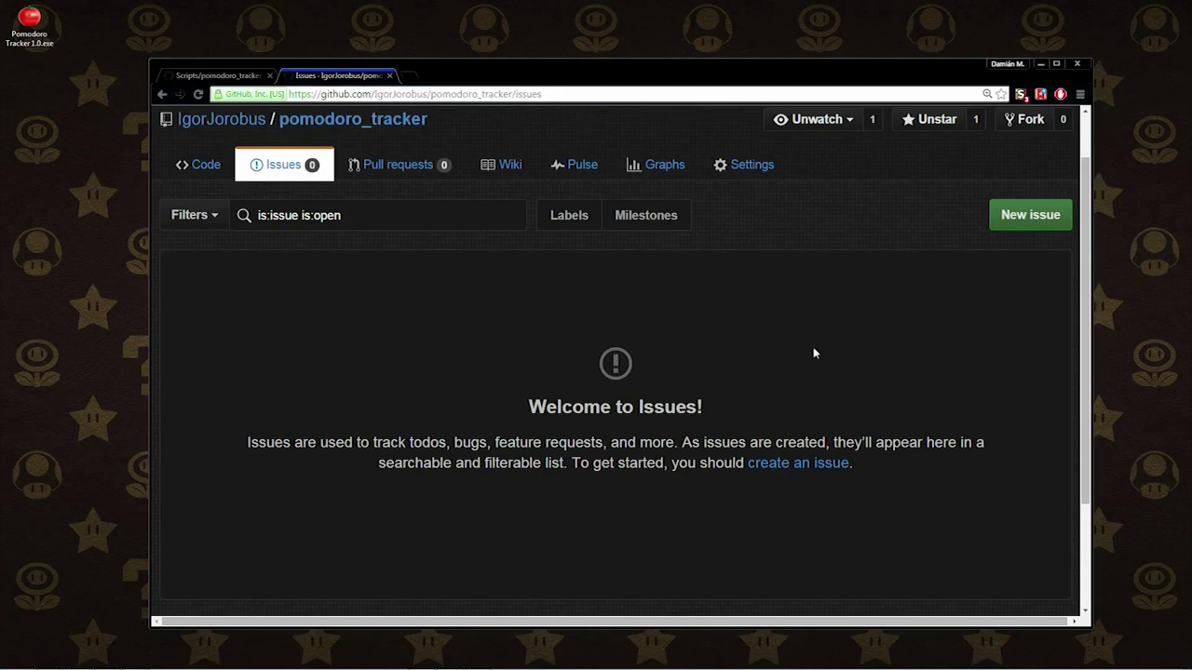
scroll(794, 337, "up", 1)
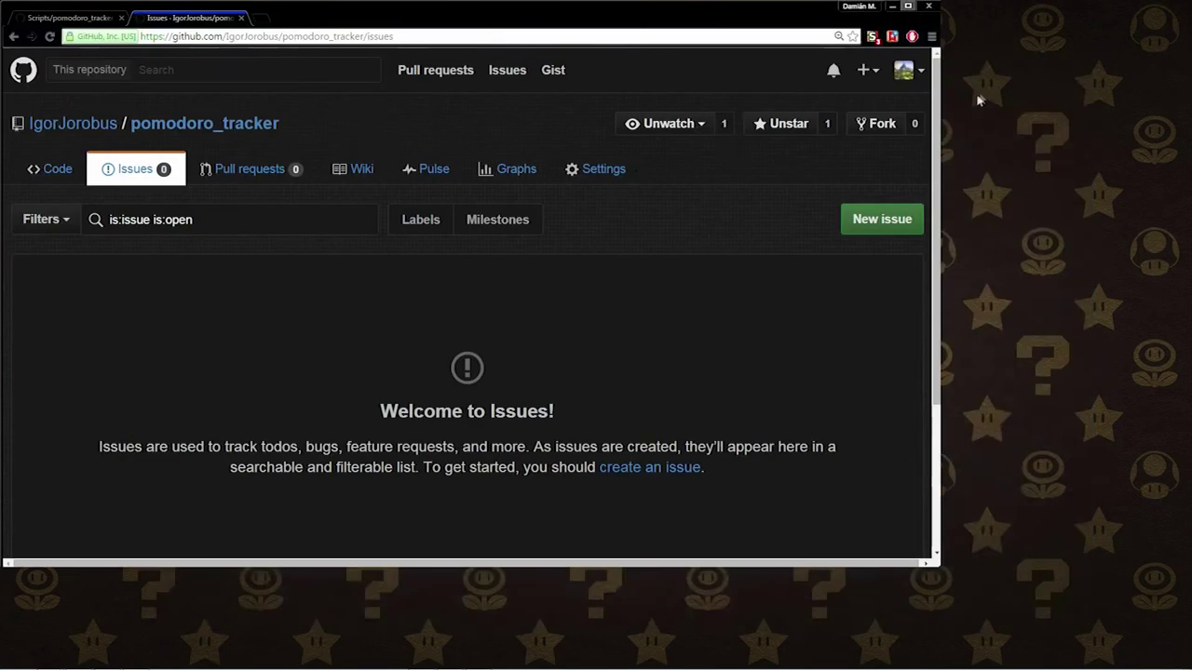
key("super+Up")
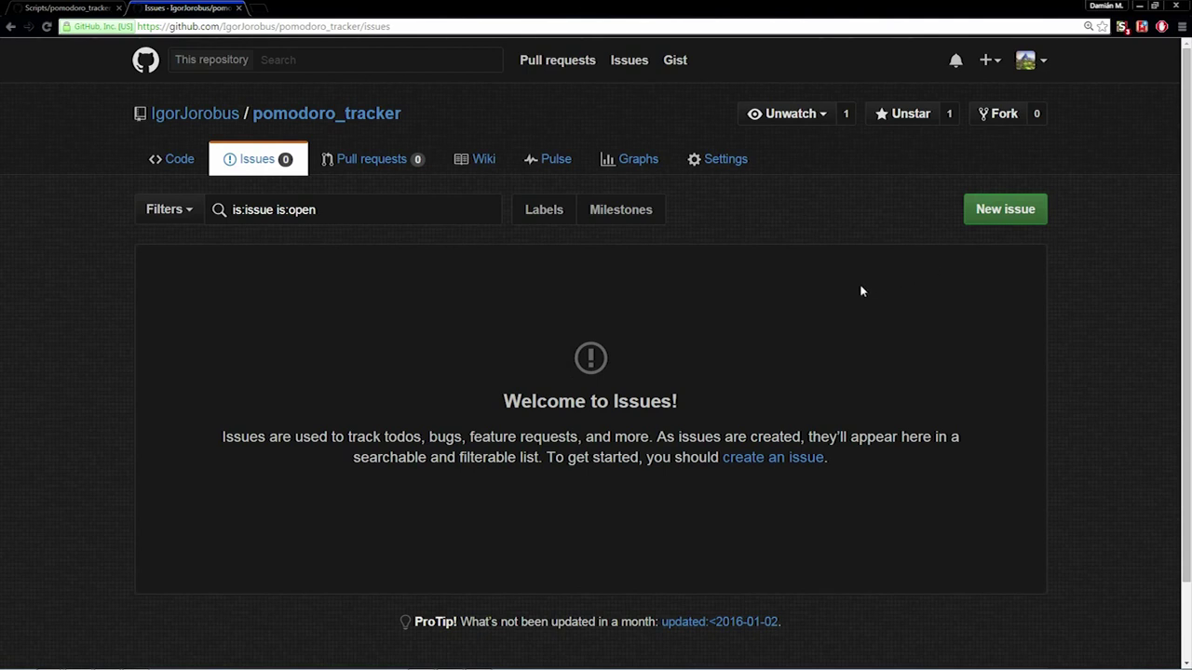
Step: Open the form for a new issue in the pomodoro_tracker repository and show the labels that can be applied to it
left_click(1017, 214)
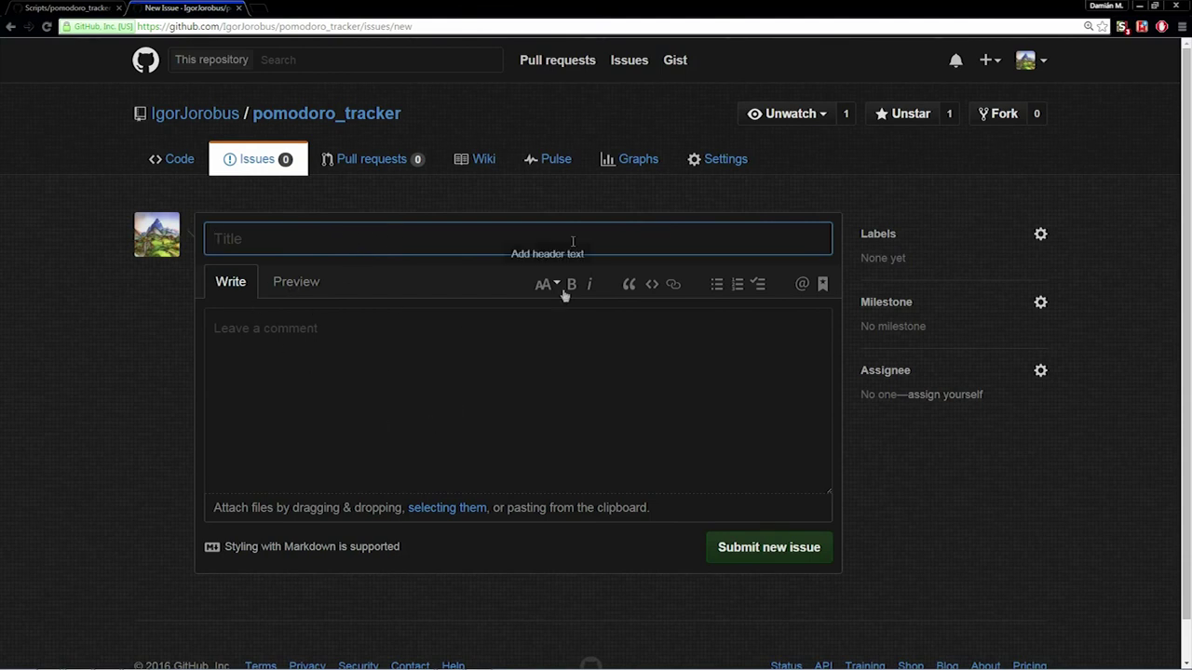
left_click(1041, 239)
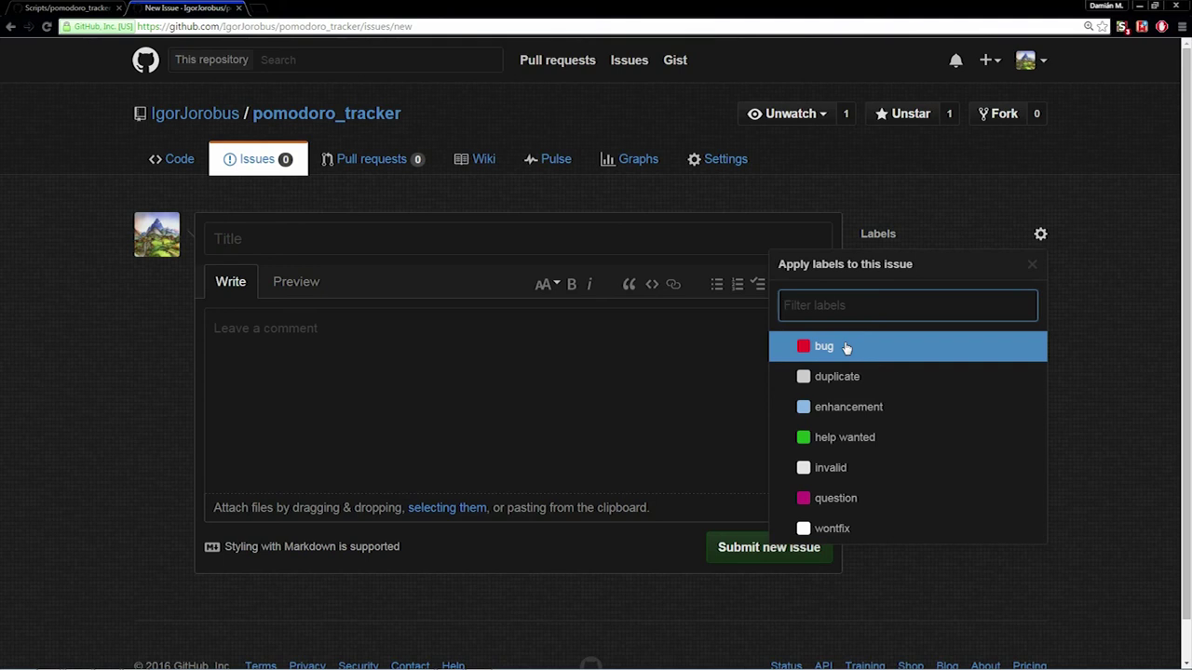
left_click(566, 391)
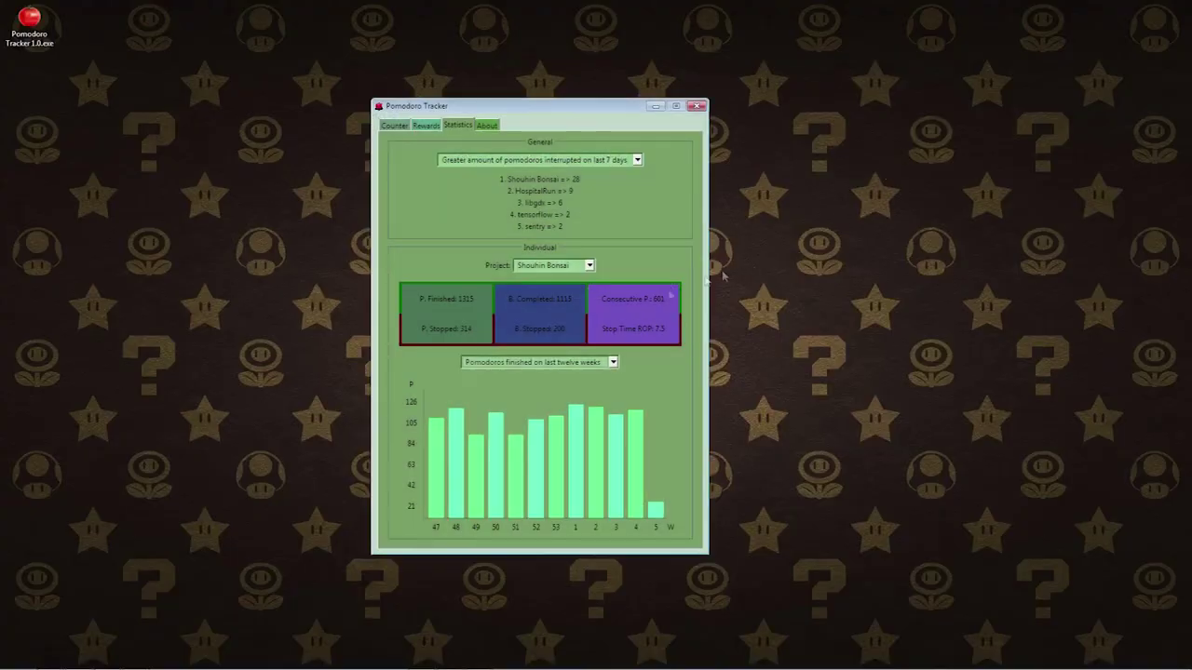
Step: Switch to Pomodoro Tracker's Counter view and bring up the Dropbox folder in Windows Explorer over it
left_click(394, 125)
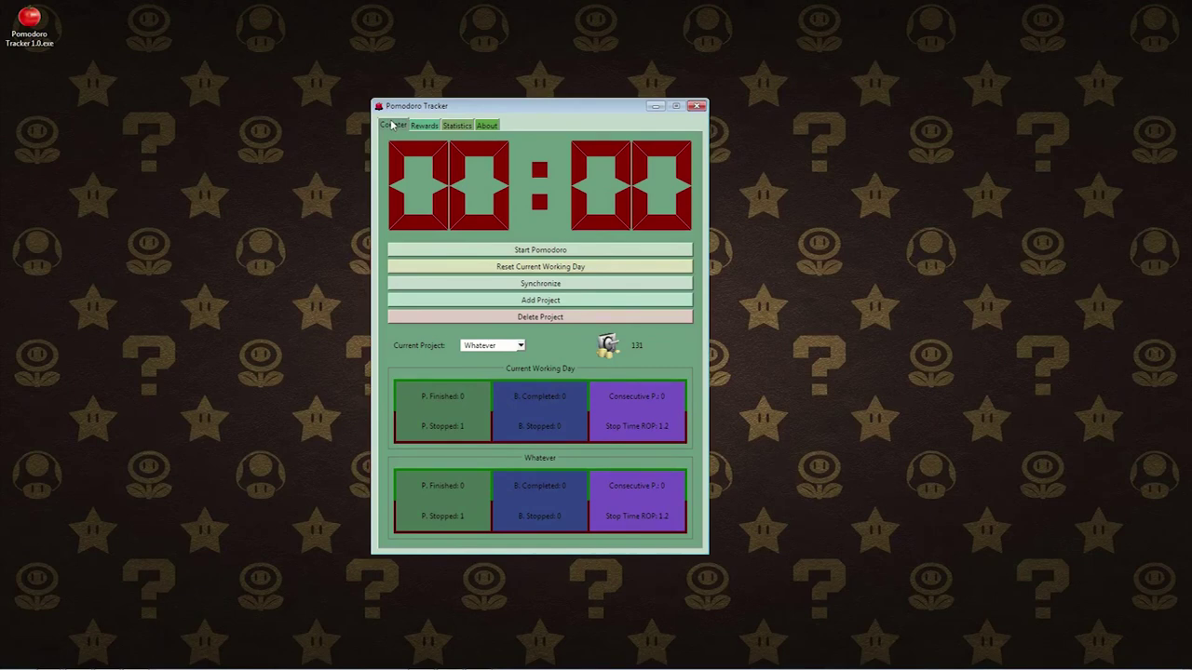
left_click_drag(484, 104, 519, 95)
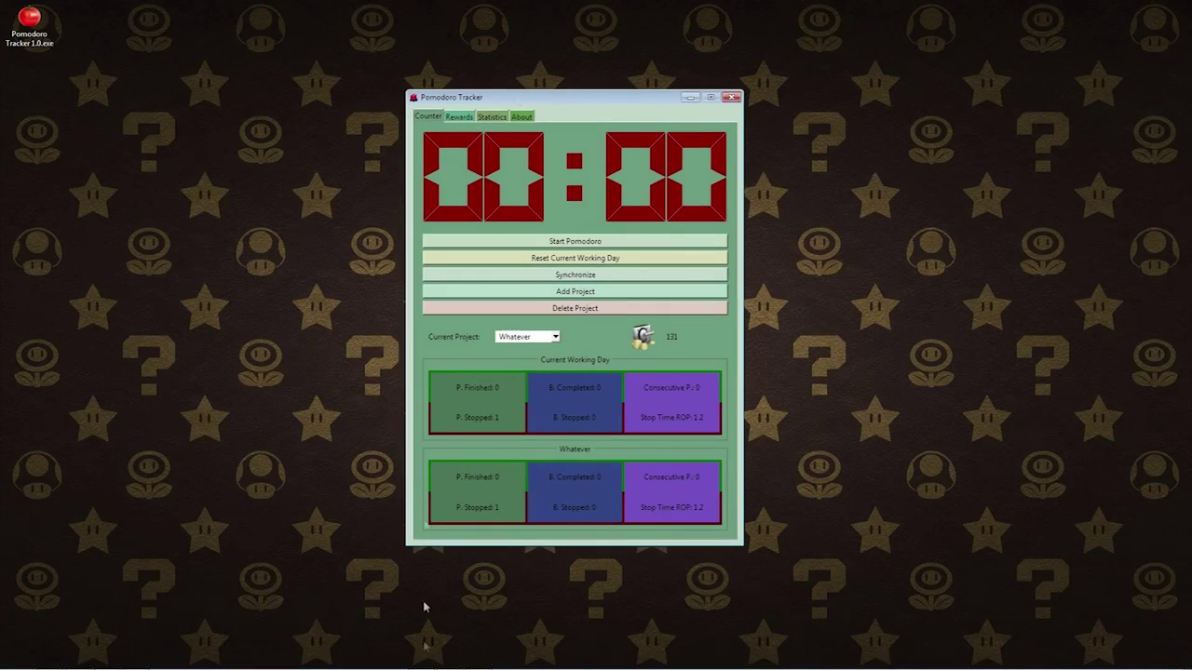
mouse_move(424, 666)
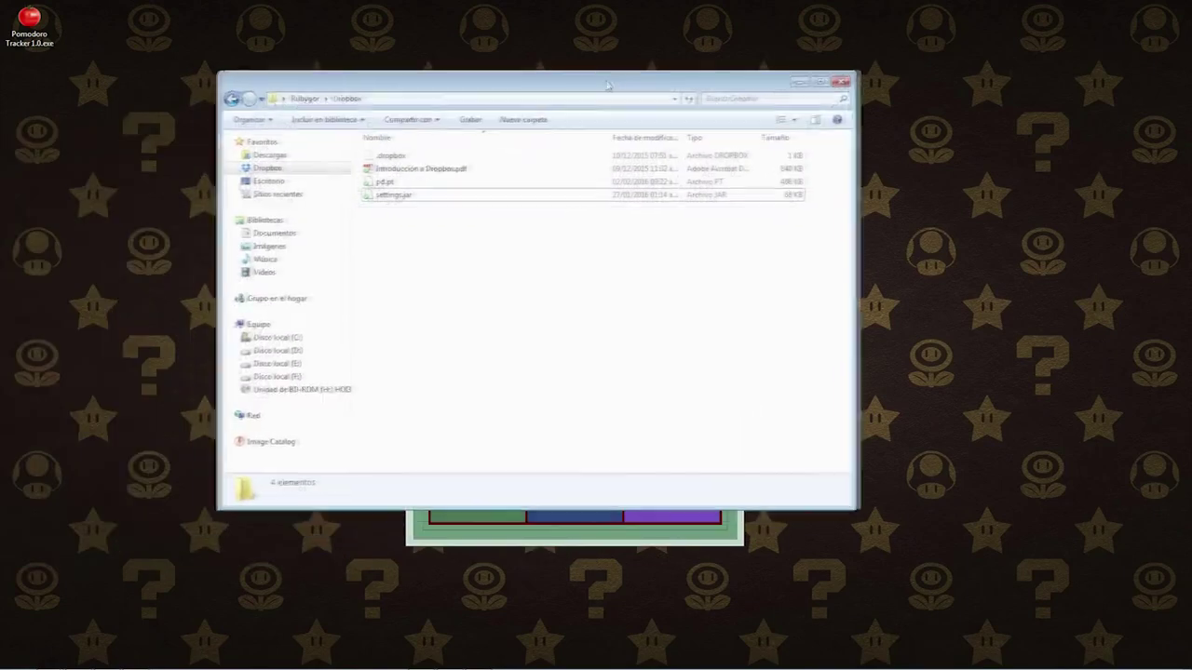
left_click_drag(615, 85, 684, 103)
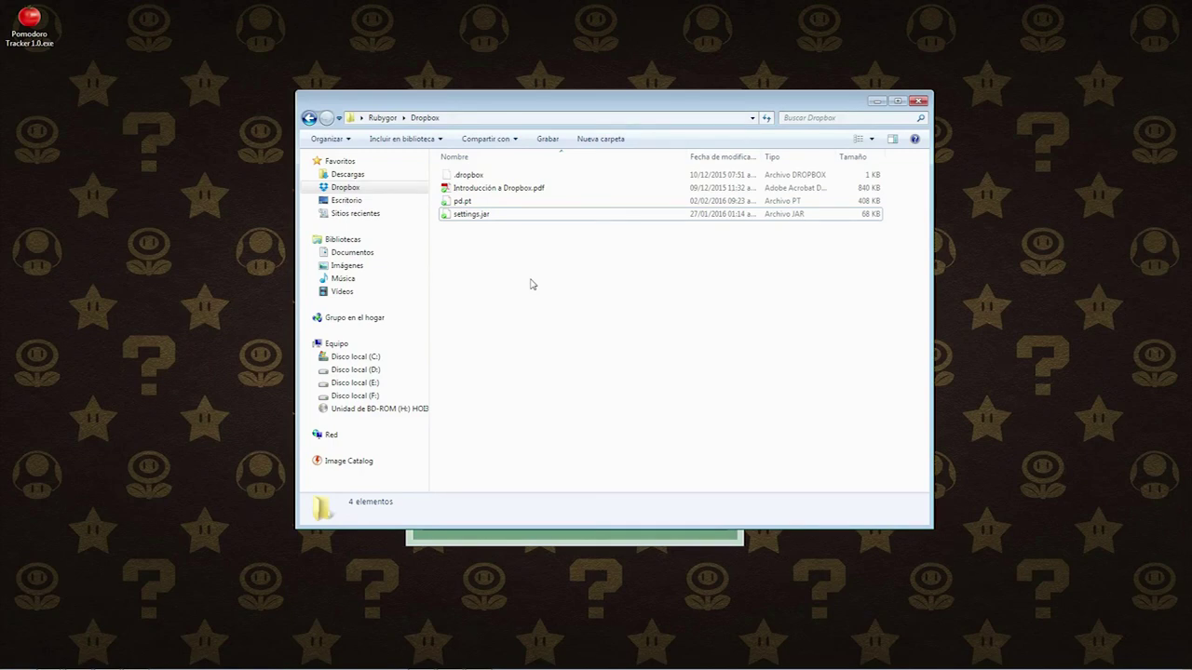
Step: Arrange the Pomodoro Tracker and Dropbox folder windows side by side and select the pd.pt file to show its details
left_click(499, 540)
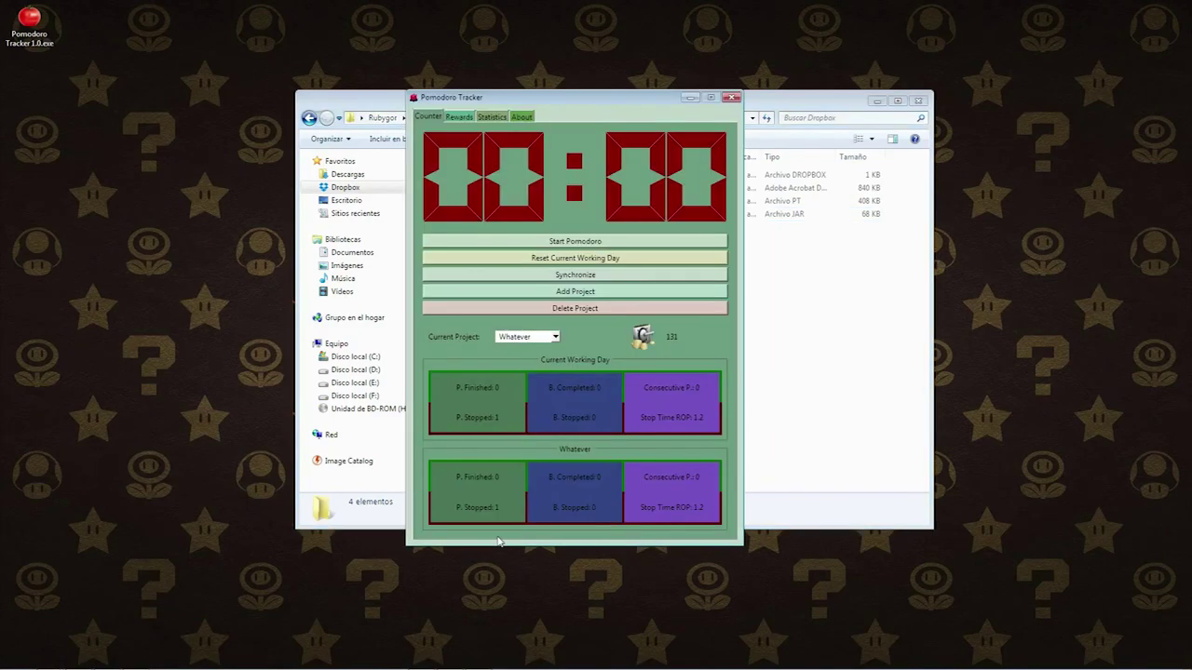
left_click_drag(600, 98, 207, 90)
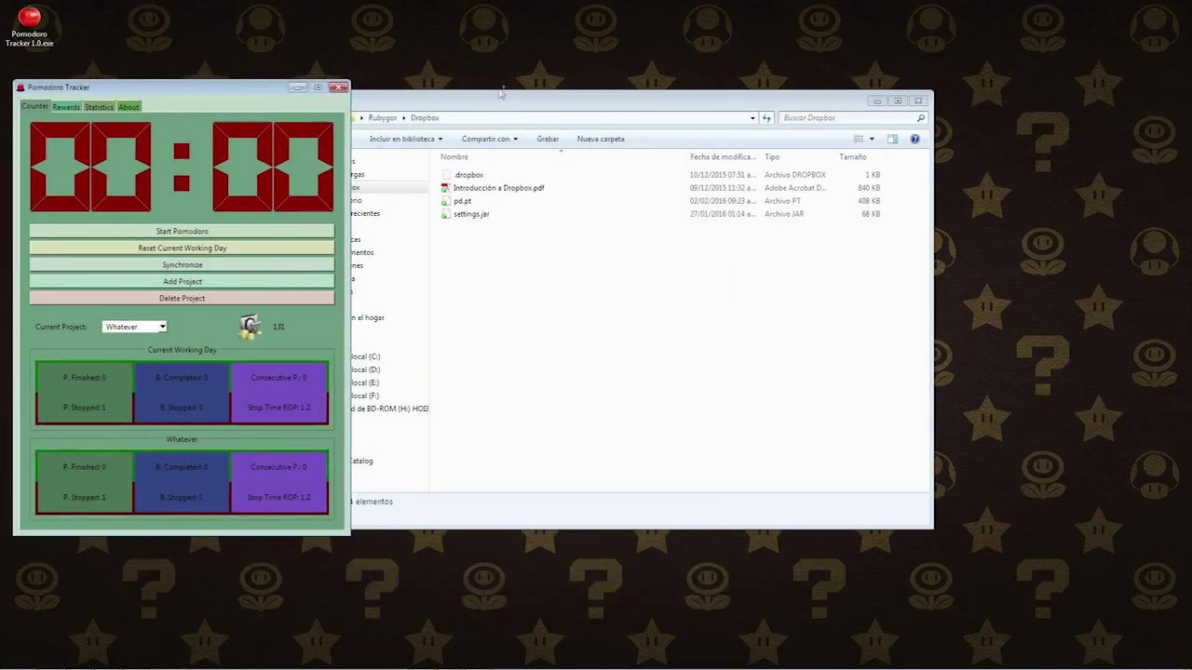
left_click_drag(535, 100, 670, 86)
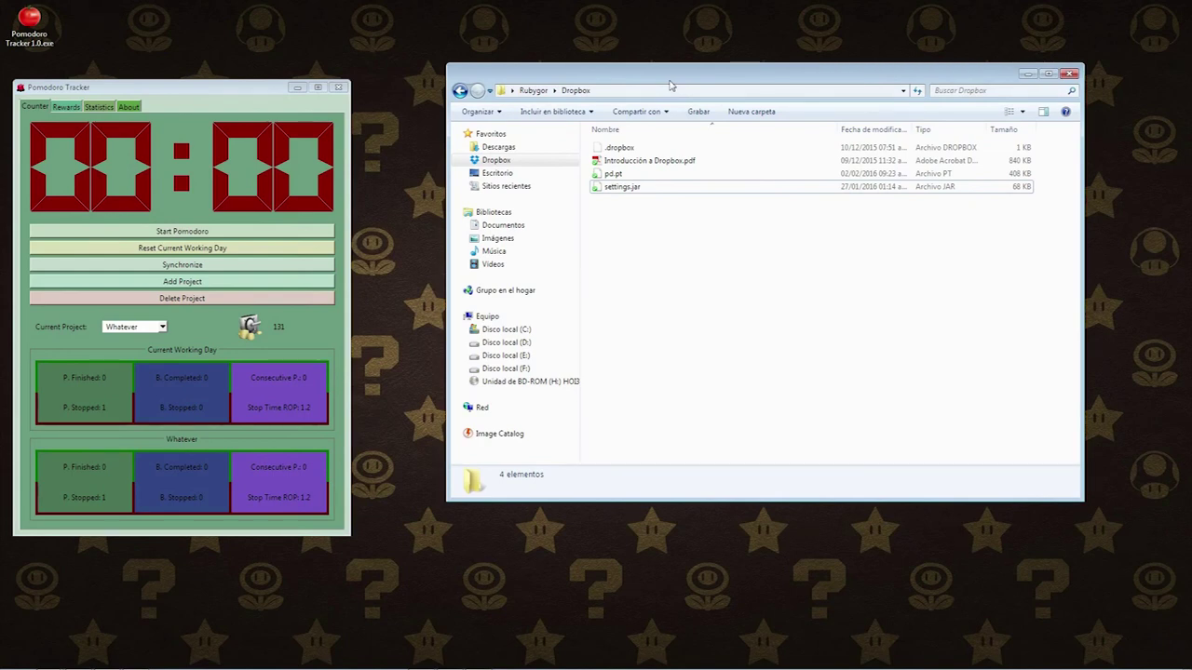
left_click_drag(676, 81, 673, 104)
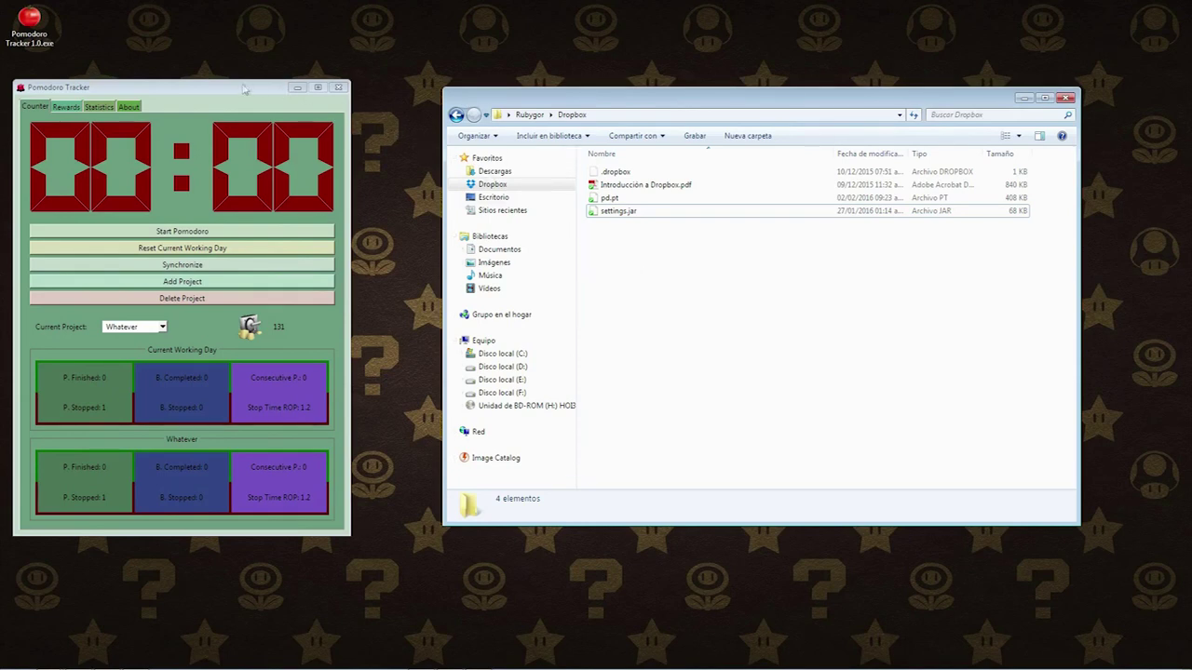
left_click_drag(238, 91, 344, 87)
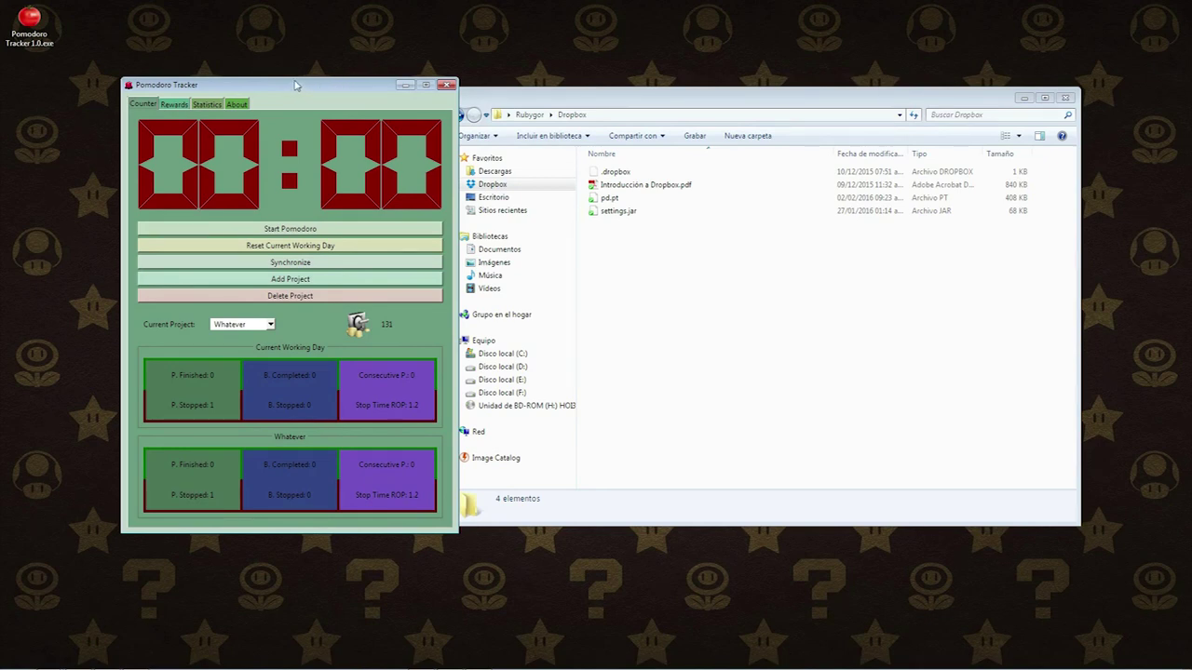
left_click(619, 201)
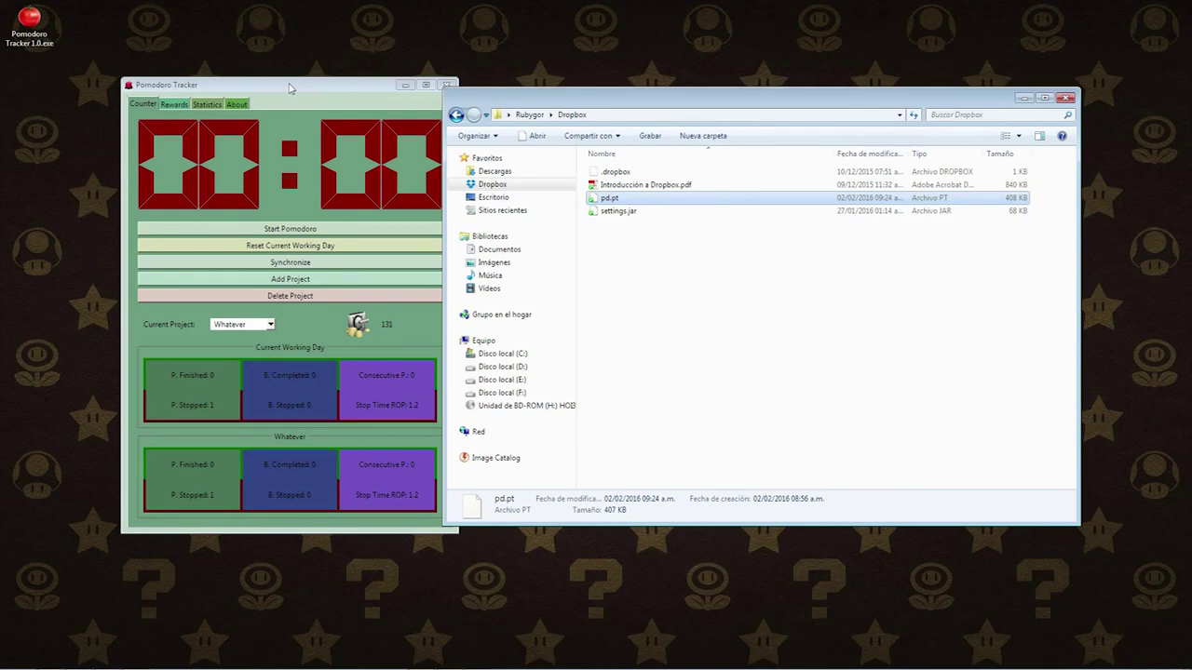
left_click(832, 287)
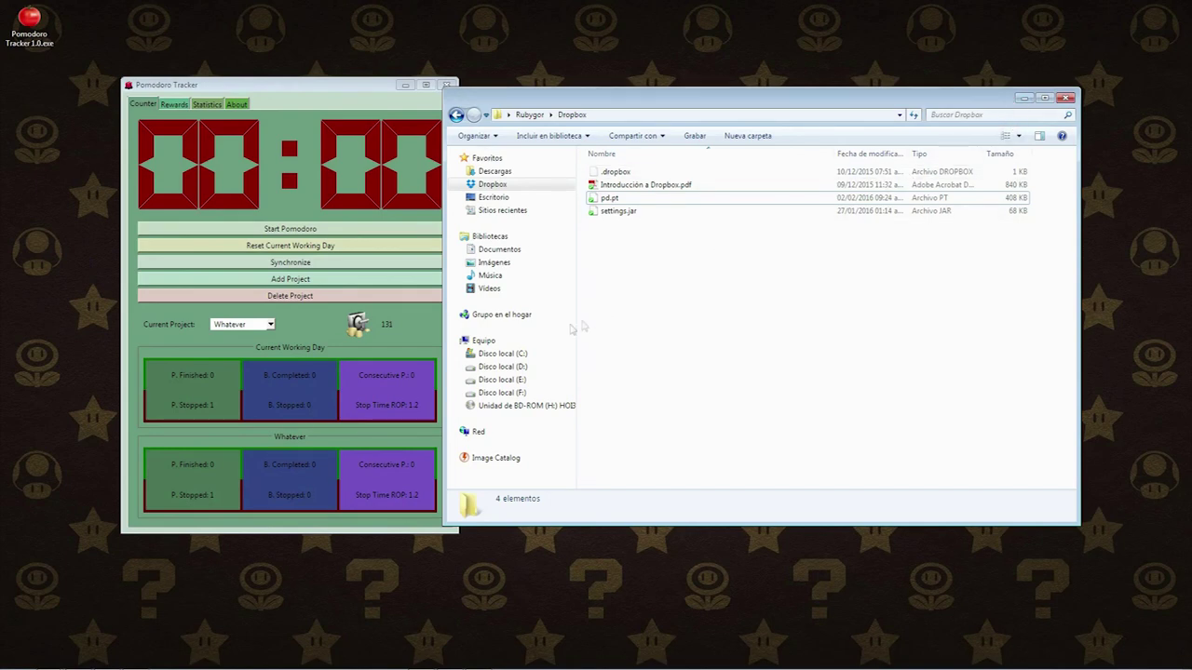
Step: Minimize the Dropbox folder window and move the Pomodoro Tracker window back to the middle of the desktop
left_click(1023, 97)
left_click_drag(333, 94, 578, 94)
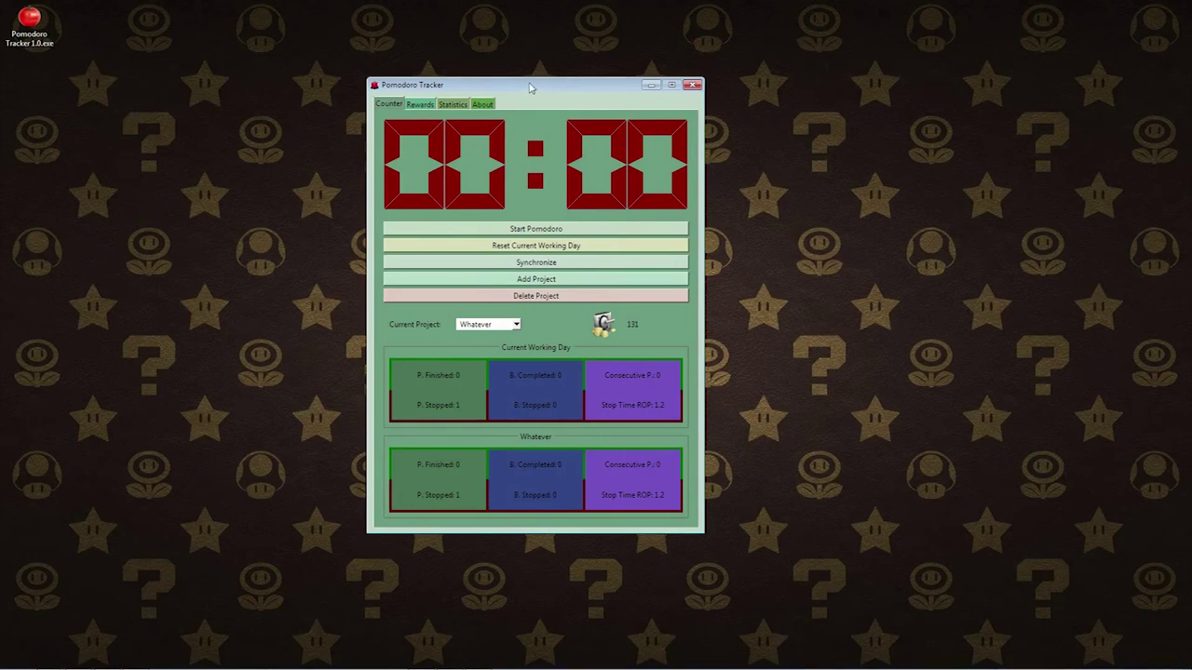
left_click_drag(531, 88, 567, 87)
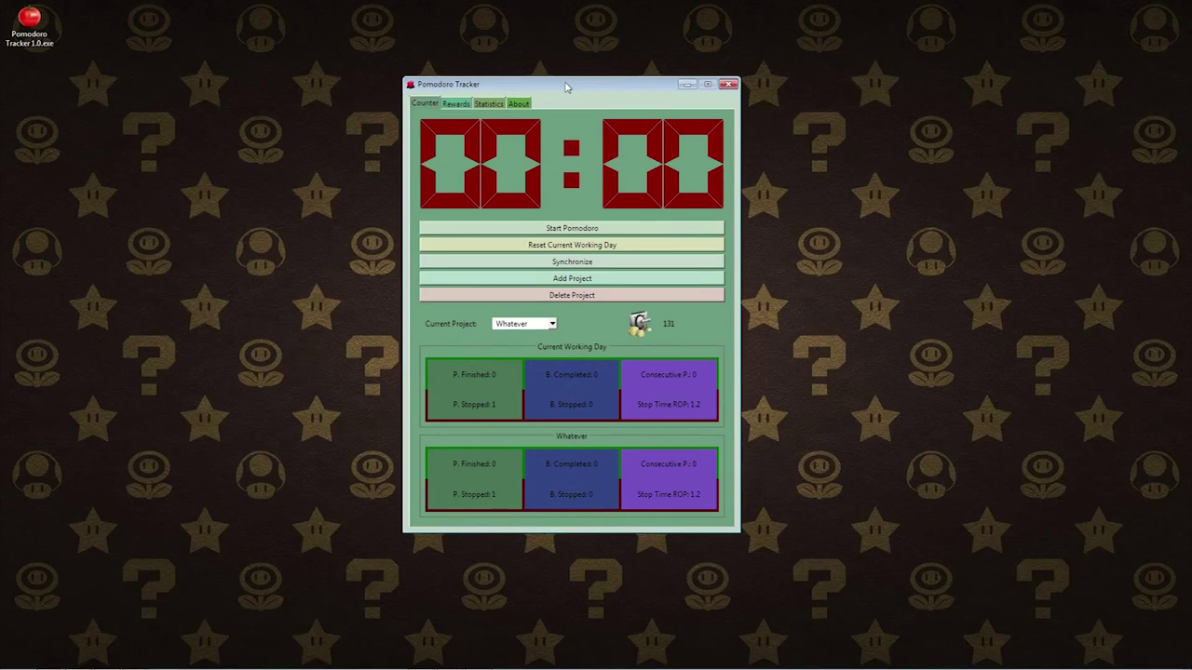